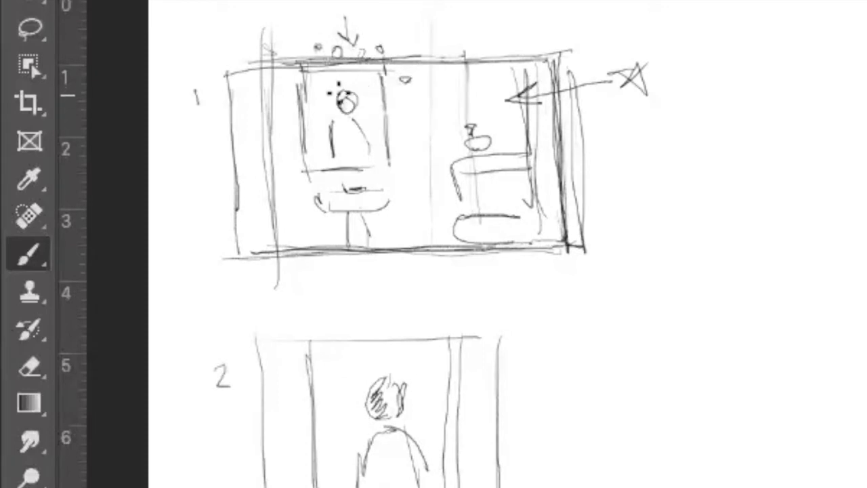
# Shade the small head in thumbnail 1 and draw an arrow pointing at the left edge of its frame.
pyautogui.moveTo(347, 99); pyautogui.dragTo(346, 105)
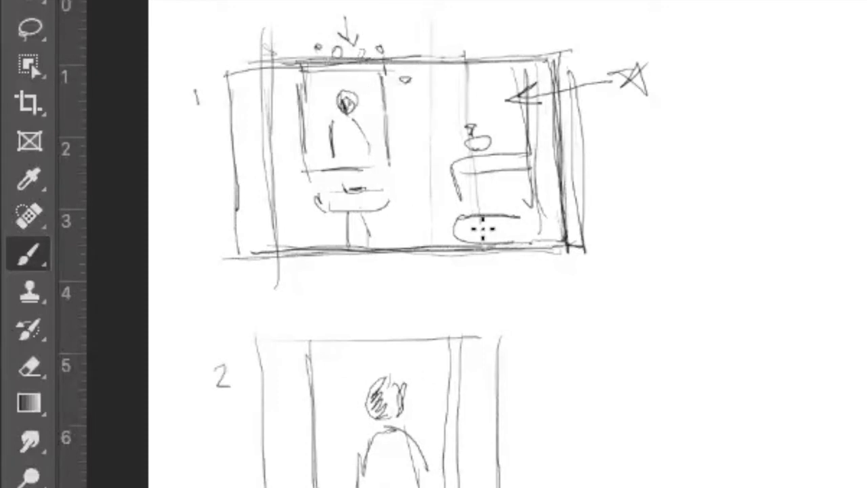
pyautogui.moveTo(174, 157)
pyautogui.mouseDown()
pyautogui.moveTo(216, 155)
pyautogui.moveTo(199, 161)
pyautogui.mouseUp()
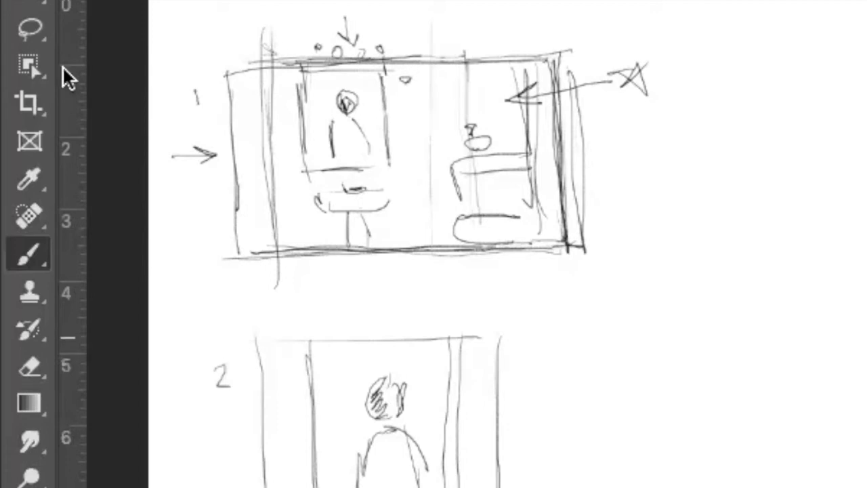
# Draw a small arrow between the two side-lit portrait photos, pointing at the front-facing head.
pyautogui.click(27, 6)
pyautogui.moveTo(181, 12); pyautogui.dragTo(866, 367)
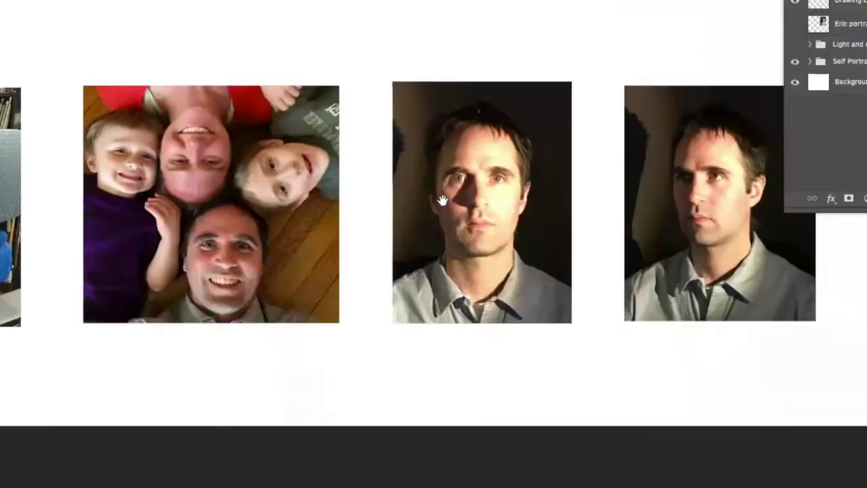
pyautogui.moveTo(488, 251); pyautogui.dragTo(317, 227)
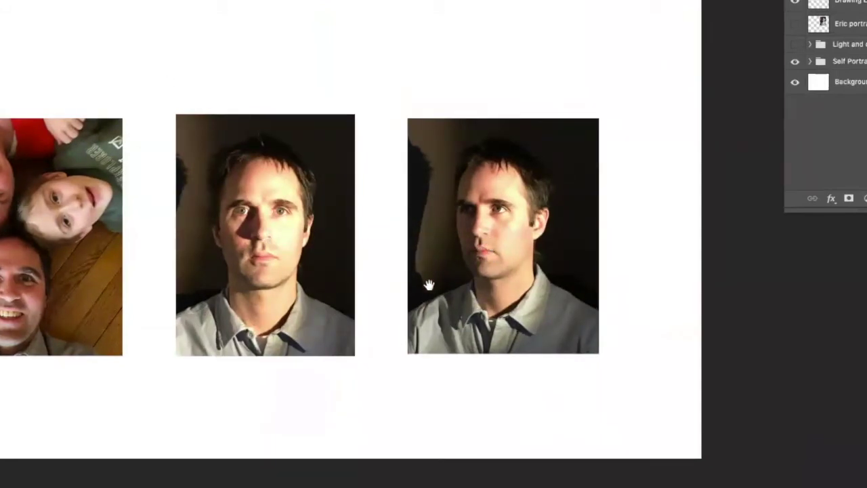
pyautogui.press('z')
pyautogui.click(433, 283)
pyautogui.moveTo(569, 366); pyautogui.dragTo(584, 355)
pyautogui.press('super+plus')
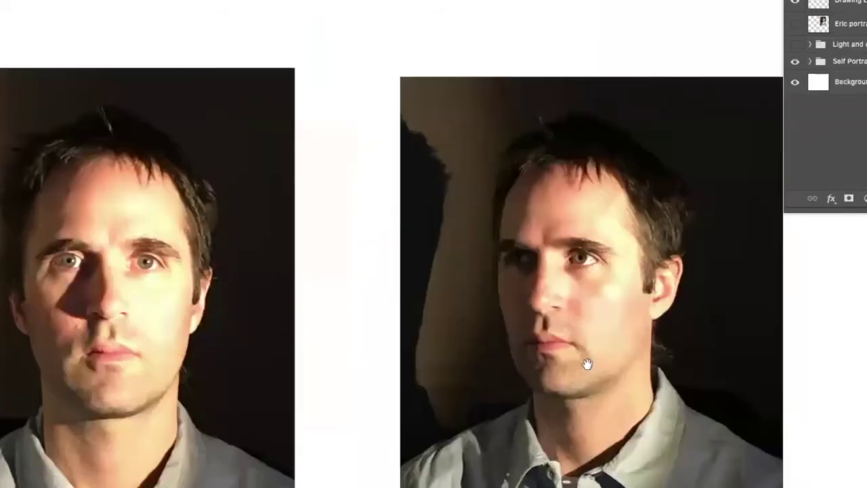
pyautogui.moveTo(565, 373); pyautogui.dragTo(679, 307)
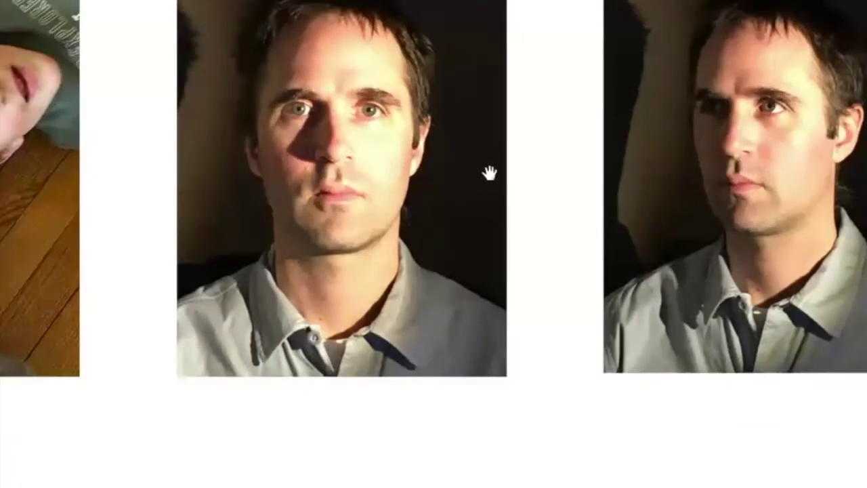
pyautogui.moveTo(468, 172); pyautogui.dragTo(369, 230)
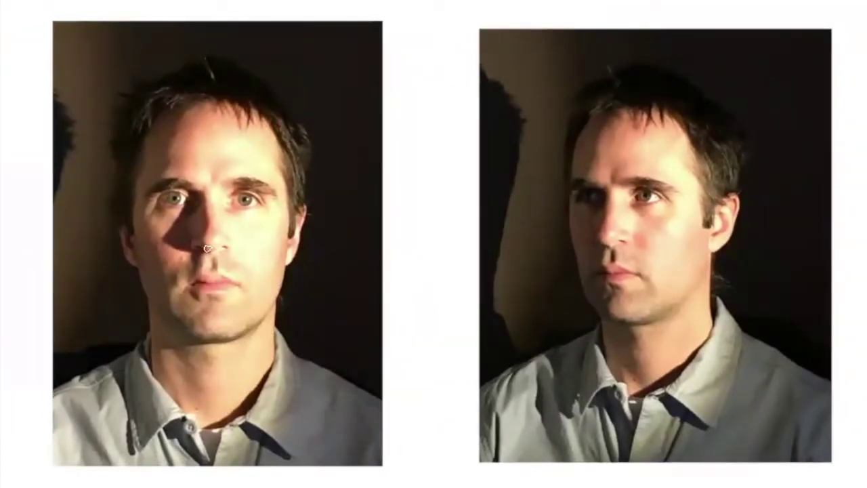
pyautogui.moveTo(417, 175); pyautogui.dragTo(398, 191)
pyautogui.moveTo(398, 183)
pyautogui.mouseDown()
pyautogui.moveTo(406, 194)
pyautogui.moveTo(396, 195)
pyautogui.mouseUp()
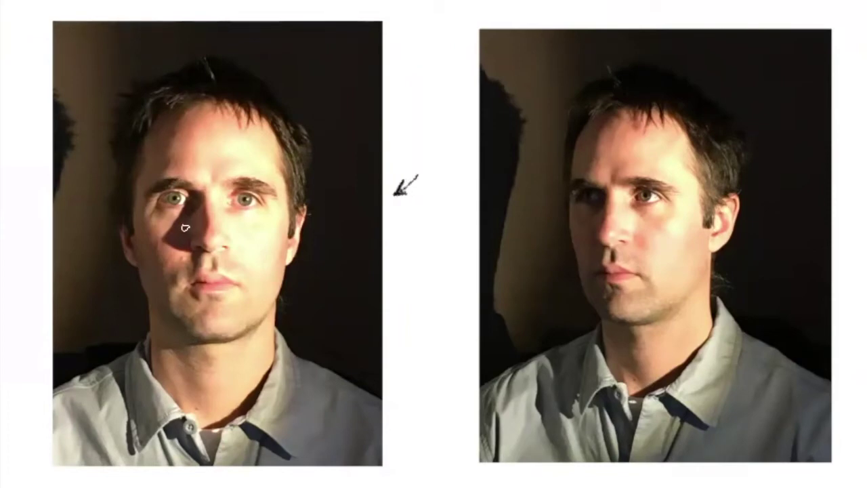
# Sketch a large head oval above the front-facing photo and point arrows inward at its upper sides.
pyautogui.moveTo(266, 18)
pyautogui.mouseDown()
pyautogui.moveTo(163, 176)
pyautogui.moveTo(259, 256)
pyautogui.moveTo(288, 247)
pyautogui.mouseUp()
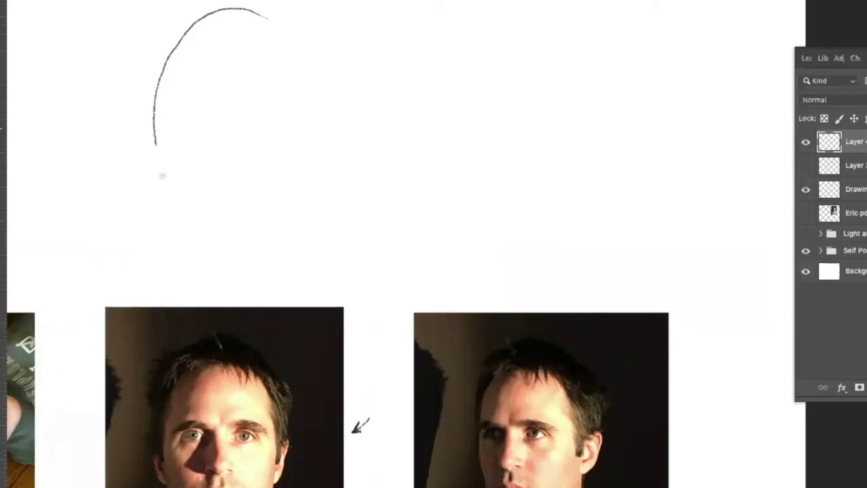
pyautogui.moveTo(272, 10)
pyautogui.mouseDown()
pyautogui.moveTo(329, 67)
pyautogui.moveTo(335, 102)
pyautogui.moveTo(305, 228)
pyautogui.moveTo(227, 252)
pyautogui.moveTo(273, 259)
pyautogui.mouseUp()
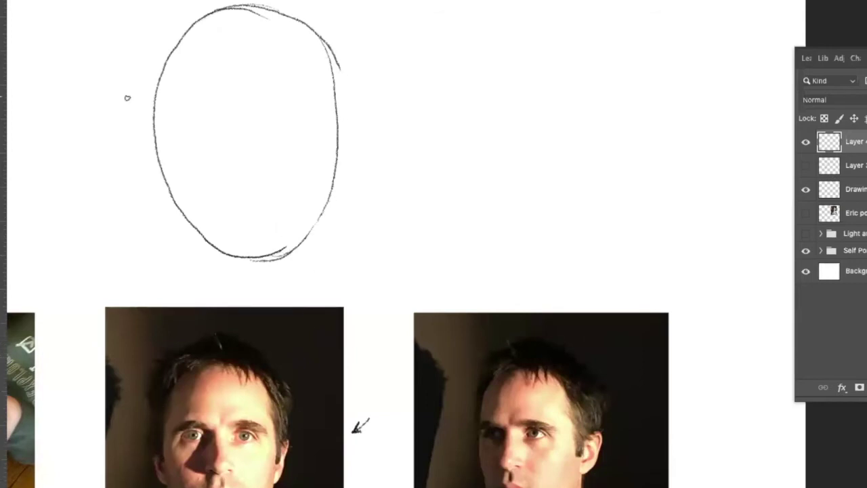
pyautogui.moveTo(139, 91); pyautogui.dragTo(151, 97)
pyautogui.moveTo(344, 96)
pyautogui.mouseDown()
pyautogui.moveTo(363, 94)
pyautogui.moveTo(352, 102)
pyautogui.mouseUp()
# Sketch a small narrow oval beside the large one with an inward arrow on each side, and reinforce the large oval's left arrow.
pyautogui.moveTo(48, 128)
pyautogui.mouseDown()
pyautogui.moveTo(38, 163)
pyautogui.moveTo(41, 188)
pyautogui.moveTo(63, 201)
pyautogui.moveTo(78, 179)
pyautogui.mouseUp()
pyautogui.moveTo(73, 146); pyautogui.dragTo(49, 130)
pyautogui.moveTo(24, 170); pyautogui.dragTo(37, 169)
pyautogui.moveTo(31, 166); pyautogui.dragTo(32, 174)
pyautogui.moveTo(90, 167); pyautogui.dragTo(82, 166)
pyautogui.moveTo(136, 98); pyautogui.dragTo(149, 98)
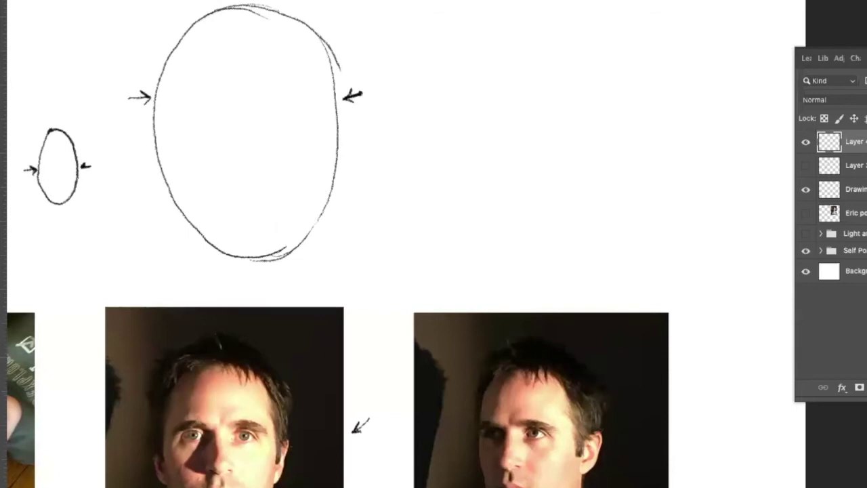
# Mark the head's width on the front-facing photo with arrows at the temples, ticks around the hair and side lines down to the ears.
pyautogui.moveTo(151, 413); pyautogui.dragTo(145, 419)
pyautogui.moveTo(308, 403); pyautogui.dragTo(295, 408)
pyautogui.moveTo(133, 414)
pyautogui.mouseDown()
pyautogui.moveTo(150, 415)
pyautogui.moveTo(139, 418)
pyautogui.mouseUp()
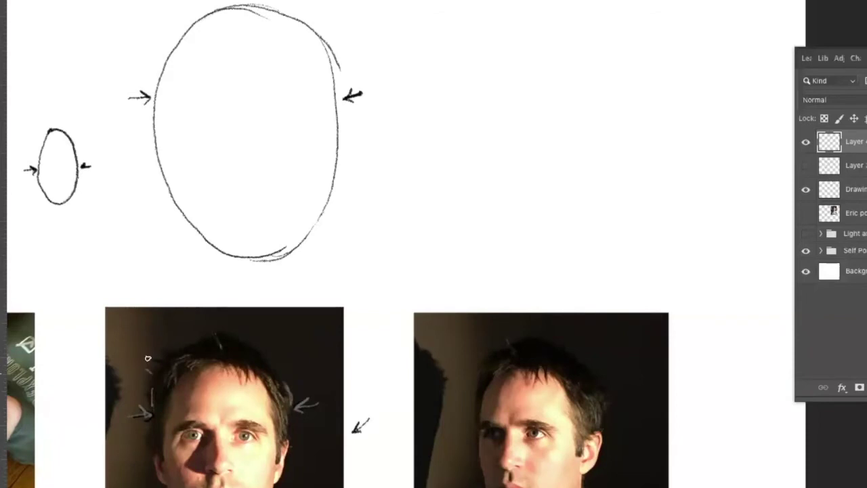
pyautogui.moveTo(151, 349)
pyautogui.mouseDown()
pyautogui.moveTo(155, 358)
pyautogui.moveTo(162, 351)
pyautogui.mouseUp()
pyautogui.moveTo(148, 391); pyautogui.dragTo(149, 463)
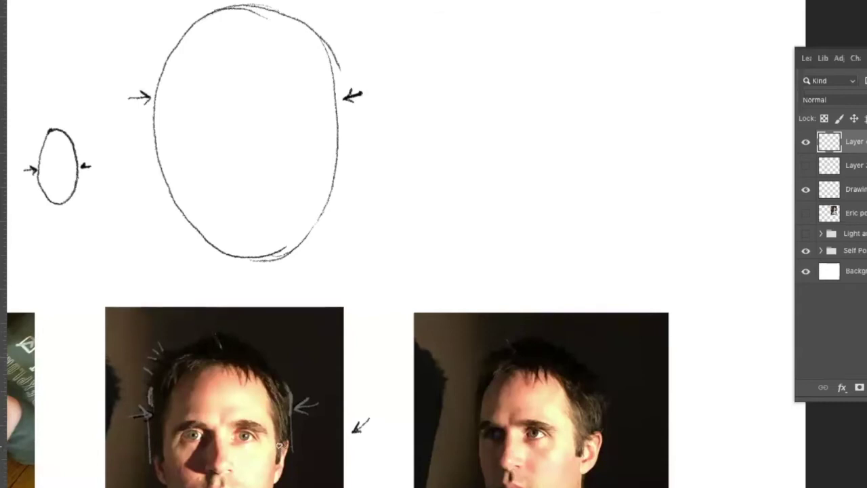
pyautogui.moveTo(148, 460)
pyautogui.mouseDown()
pyautogui.moveTo(162, 459)
pyautogui.moveTo(156, 462)
pyautogui.mouseUp()
# Reinforce the large oval's right arrow and darken both sides of the outline at temple height.
pyautogui.moveTo(368, 91); pyautogui.dragTo(345, 96)
pyautogui.moveTo(164, 75); pyautogui.dragTo(159, 115)
pyautogui.moveTo(338, 80)
pyautogui.mouseDown()
pyautogui.moveTo(336, 107)
pyautogui.moveTo(336, 99)
pyautogui.mouseUp()
# Refine the large oval with lines tapering down both sides to the chin and a reworked curve over the crown.
pyautogui.moveTo(315, 223); pyautogui.dragTo(298, 243)
pyautogui.moveTo(158, 93)
pyautogui.mouseDown()
pyautogui.moveTo(160, 158)
pyautogui.moveTo(156, 82)
pyautogui.moveTo(169, 184)
pyautogui.mouseUp()
pyautogui.moveTo(161, 153); pyautogui.dragTo(206, 236)
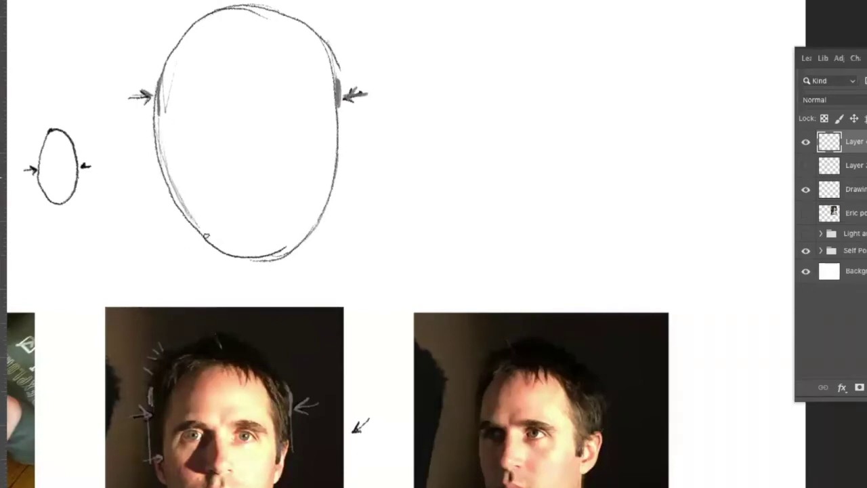
pyautogui.moveTo(335, 157); pyautogui.dragTo(318, 215)
pyautogui.moveTo(326, 173); pyautogui.dragTo(282, 247)
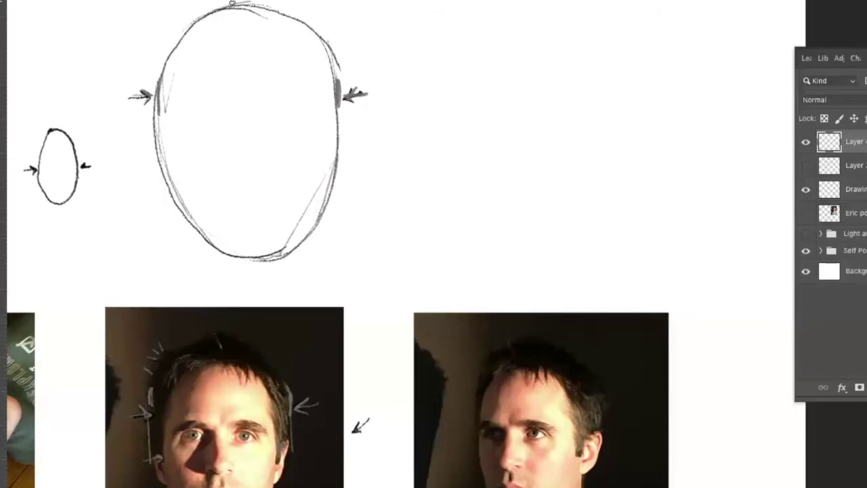
pyautogui.moveTo(186, 27); pyautogui.dragTo(252, 2)
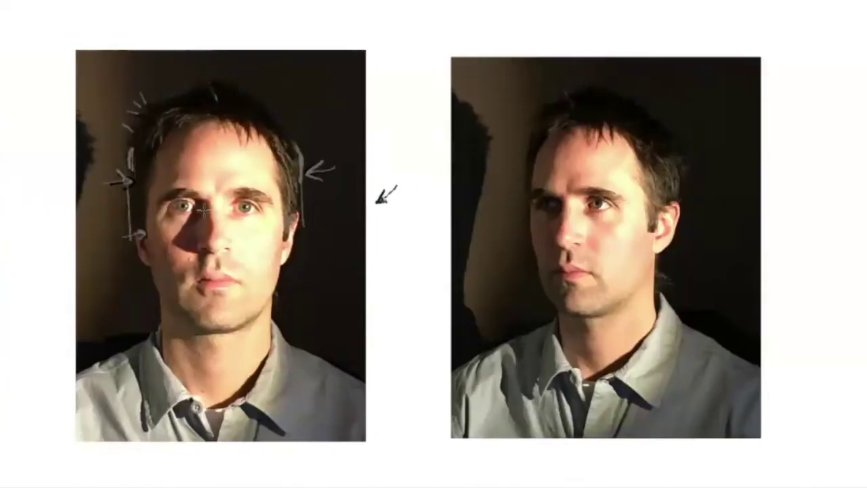
# Compare the crown-to-eyes height with the eyes-to-chin height on the front-facing photo using a rectangular selection, and clear the selection.
pyautogui.moveTo(150, 211); pyautogui.dragTo(275, 98)
pyautogui.moveTo(251, 188); pyautogui.dragTo(255, 169)
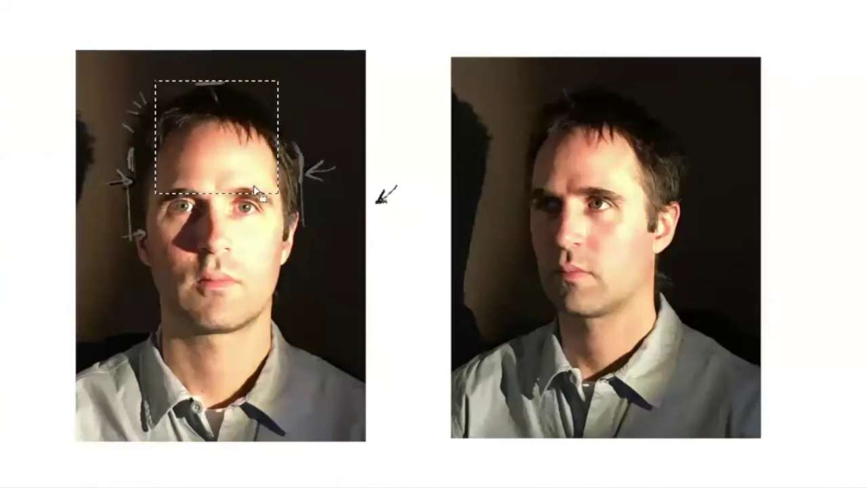
pyautogui.click(315, 115)
pyautogui.moveTo(166, 89); pyautogui.dragTo(267, 289)
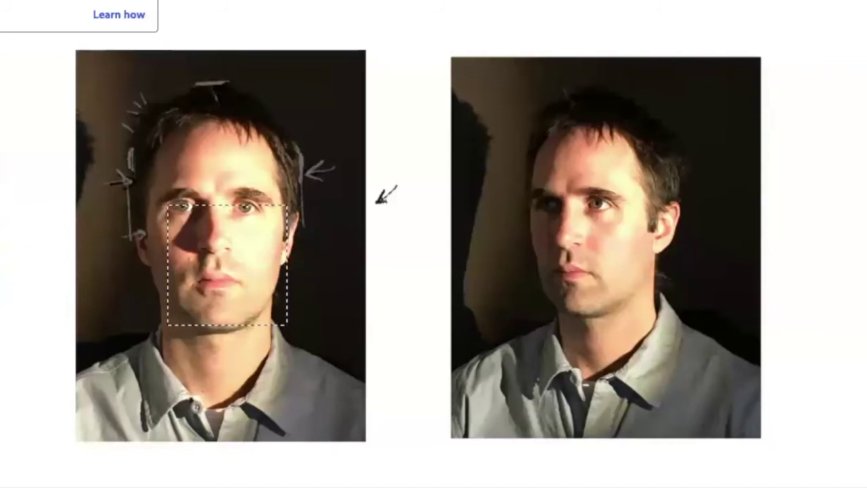
pyautogui.hotkey('ctrl', 'd')
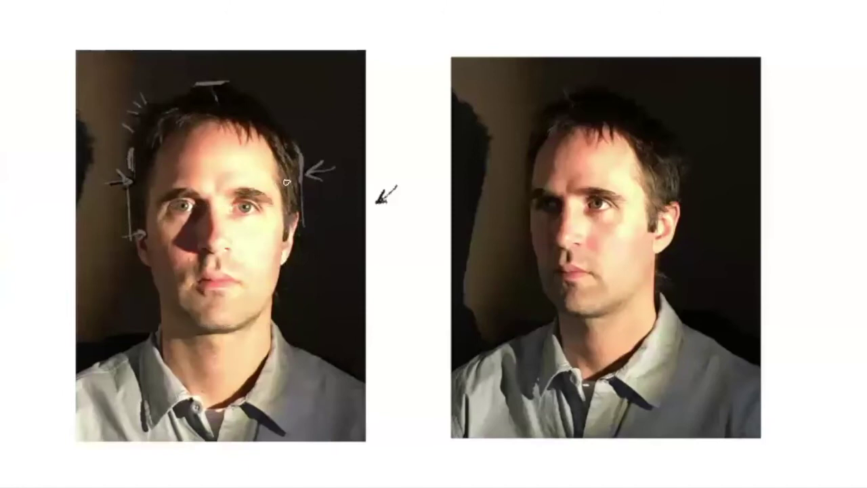
# Mark a horizontal eye line across the middle of the large oval and sketch a smaller oval beside it with a thick line above its middle.
pyautogui.scroll(5, 274, 181)
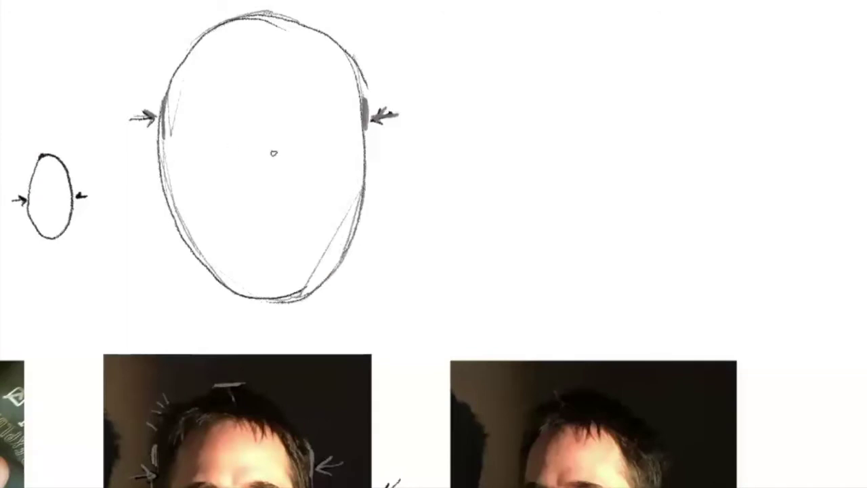
pyautogui.moveTo(254, 153); pyautogui.dragTo(242, 154)
pyautogui.moveTo(255, 296); pyautogui.dragTo(306, 297)
pyautogui.moveTo(220, 23); pyautogui.dragTo(278, 18)
pyautogui.moveTo(477, 107)
pyautogui.mouseDown()
pyautogui.moveTo(414, 199)
pyautogui.moveTo(510, 254)
pyautogui.moveTo(530, 149)
pyautogui.moveTo(480, 108)
pyautogui.mouseUp()
pyautogui.moveTo(515, 169)
pyautogui.mouseDown()
pyautogui.moveTo(451, 175)
pyautogui.moveTo(505, 171)
pyautogui.mouseUp()
# Draw a head oval in the blank space below the green-background portrait illustration.
pyautogui.moveTo(262, 264); pyautogui.dragTo(476, 485)
pyautogui.moveTo(310, 166); pyautogui.dragTo(508, 404)
pyautogui.moveTo(140, 348); pyautogui.dragTo(551, 344)
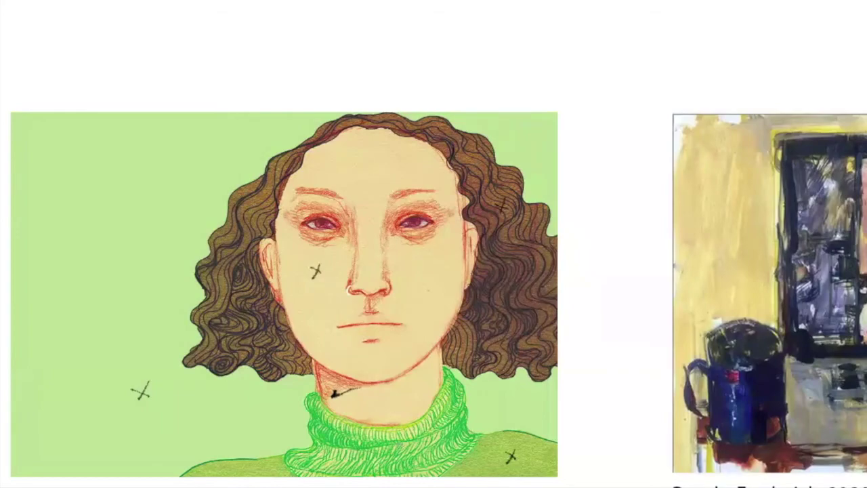
pyautogui.scroll(-5, 401, 458)
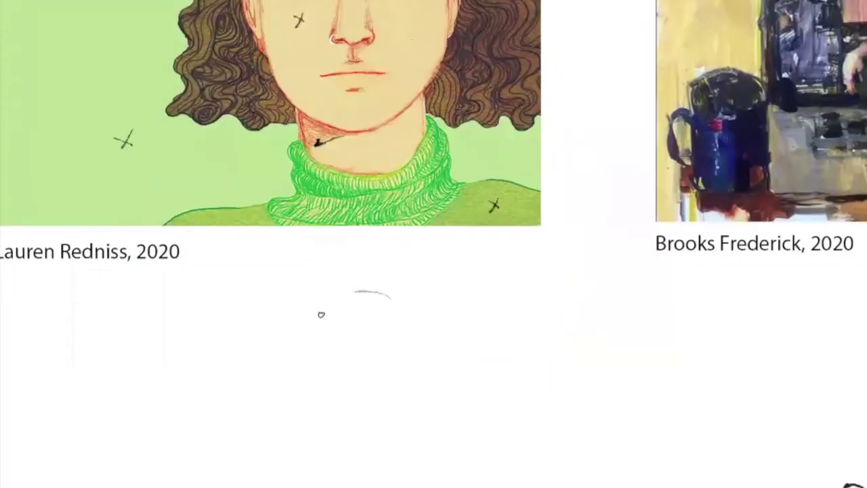
pyautogui.moveTo(352, 290)
pyautogui.mouseDown()
pyautogui.moveTo(392, 473)
pyautogui.moveTo(431, 314)
pyautogui.moveTo(349, 284)
pyautogui.mouseUp()
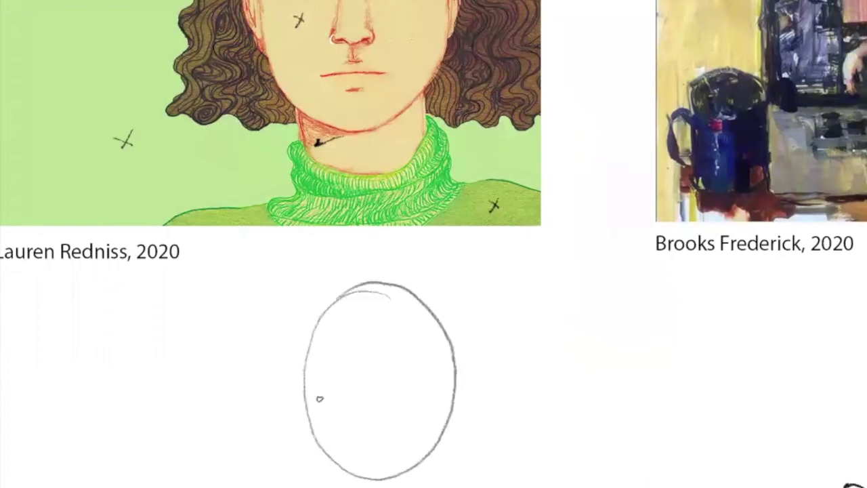
# Add brow and facial feature strokes inside the new oval and a few small marks beside it.
pyautogui.moveTo(335, 357)
pyautogui.mouseDown()
pyautogui.moveTo(363, 348)
pyautogui.moveTo(345, 354)
pyautogui.moveTo(353, 351)
pyautogui.mouseUp()
pyautogui.moveTo(427, 346)
pyautogui.mouseDown()
pyautogui.moveTo(392, 354)
pyautogui.moveTo(411, 350)
pyautogui.mouseUp()
pyautogui.moveTo(360, 362)
pyautogui.mouseDown()
pyautogui.moveTo(363, 403)
pyautogui.moveTo(386, 399)
pyautogui.moveTo(366, 430)
pyautogui.moveTo(408, 423)
pyautogui.mouseUp()
pyautogui.moveTo(465, 411); pyautogui.dragTo(519, 371)
pyautogui.click(527, 368)
pyautogui.moveTo(550, 342); pyautogui.dragTo(550, 367)
pyautogui.moveTo(517, 354); pyautogui.dragTo(518, 364)
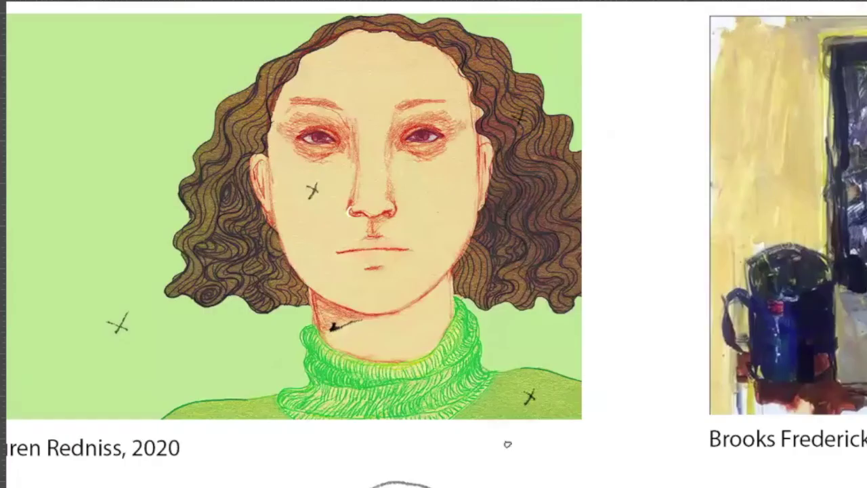
# Draw an arrow pointing at the green-background portrait from its right margin and a curved line across the forehead above the eyebrows.
pyautogui.moveTo(562, 37)
pyautogui.mouseDown()
pyautogui.moveTo(550, 31)
pyautogui.moveTo(550, 50)
pyautogui.mouseUp()
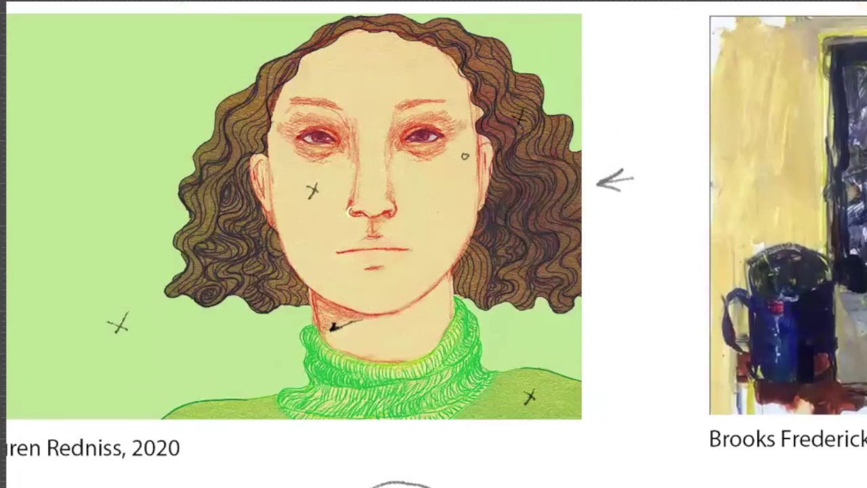
pyautogui.moveTo(395, 108); pyautogui.dragTo(290, 82)
pyautogui.moveTo(466, 80); pyautogui.dragTo(385, 102)
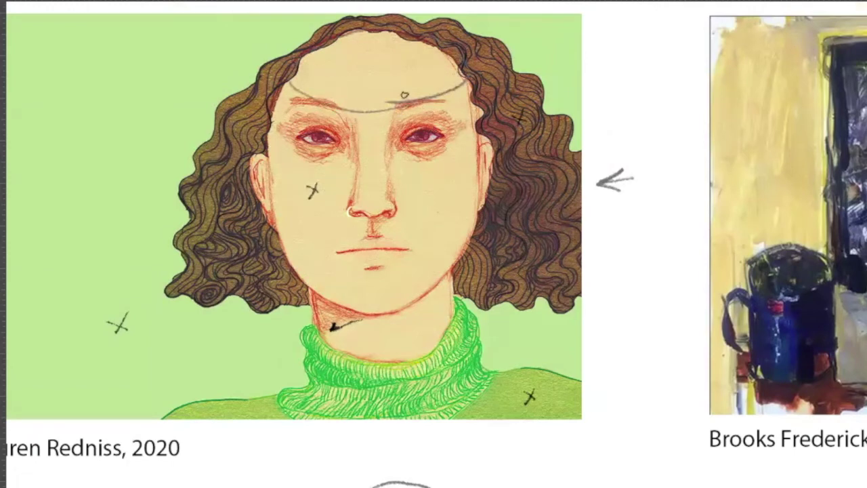
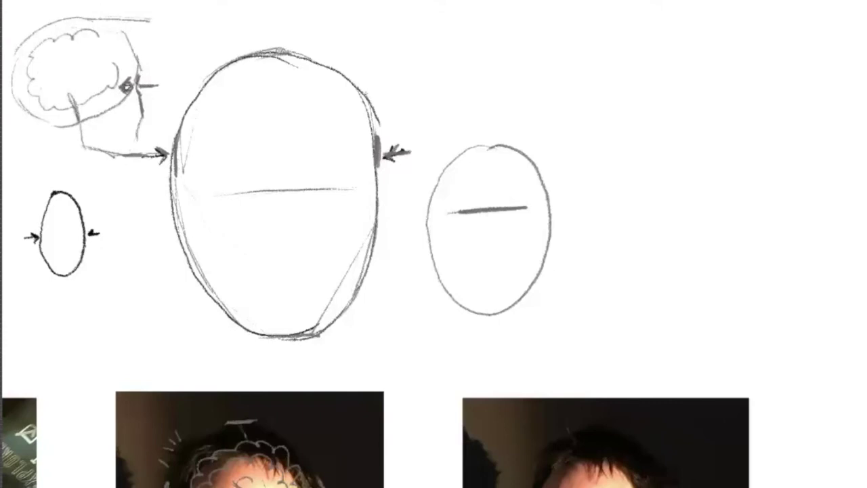
# Complete the small profile head sketch with a thick line at the skull base and the contour of the nose and mouth.
pyautogui.moveTo(43, 119); pyautogui.dragTo(73, 120)
pyautogui.moveTo(142, 113)
pyautogui.mouseDown()
pyautogui.moveTo(141, 90)
pyautogui.moveTo(156, 103)
pyautogui.moveTo(143, 145)
pyautogui.mouseUp()
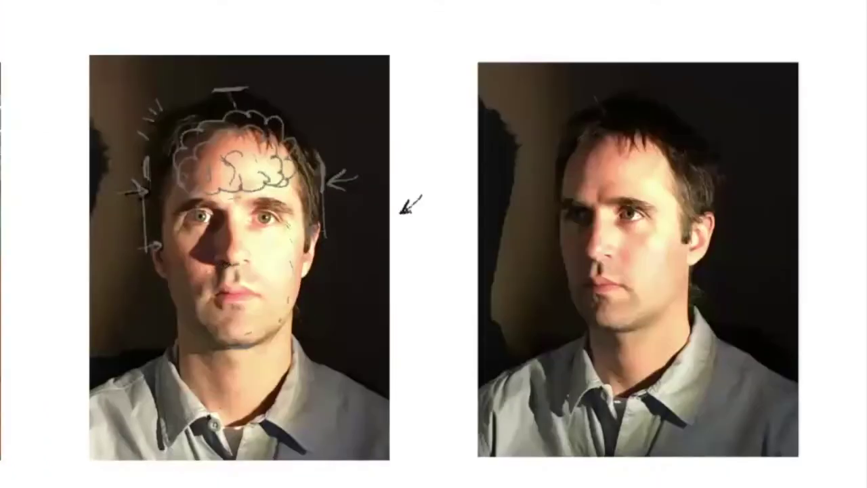
pyautogui.moveTo(234, 265); pyautogui.dragTo(273, 258)
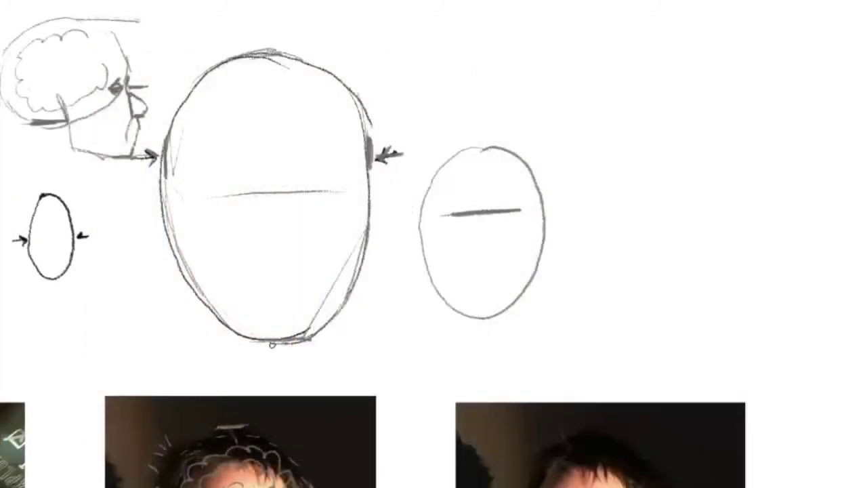
# Sketch light cheekbone lines slanting in from both sides of the large oval and across the face below the eye line.
pyautogui.moveTo(176, 200); pyautogui.dragTo(228, 256)
pyautogui.moveTo(328, 241); pyautogui.dragTo(265, 237)
pyautogui.moveTo(360, 178); pyautogui.dragTo(305, 244)
pyautogui.moveTo(358, 204)
pyautogui.mouseDown()
pyautogui.moveTo(275, 256)
pyautogui.moveTo(227, 255)
pyautogui.mouseUp()
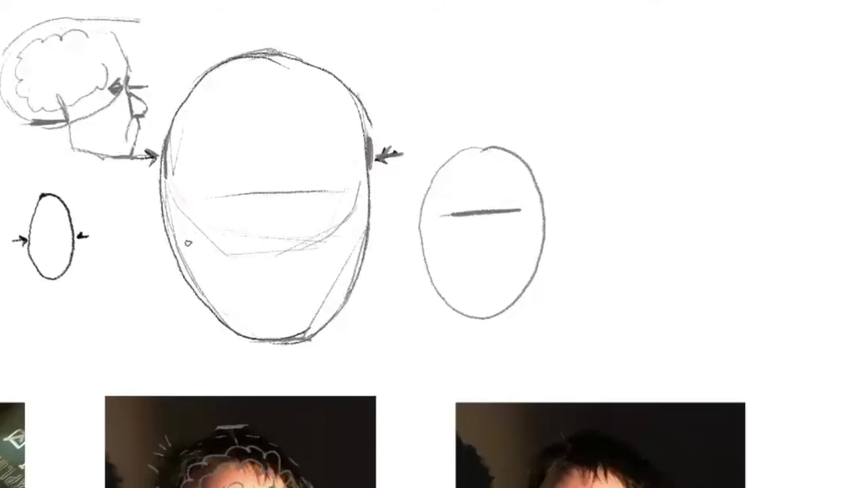
# Draw near-vertical side plane lines on the large oval along both jaw sides and both temples.
pyautogui.moveTo(181, 220); pyautogui.dragTo(199, 311)
pyautogui.moveTo(346, 214); pyautogui.dragTo(345, 288)
pyautogui.moveTo(175, 218); pyautogui.dragTo(171, 84)
pyautogui.moveTo(371, 169); pyautogui.dragTo(371, 214)
pyautogui.moveTo(368, 73); pyautogui.dragTo(366, 138)
pyautogui.moveTo(373, 185); pyautogui.dragTo(372, 255)
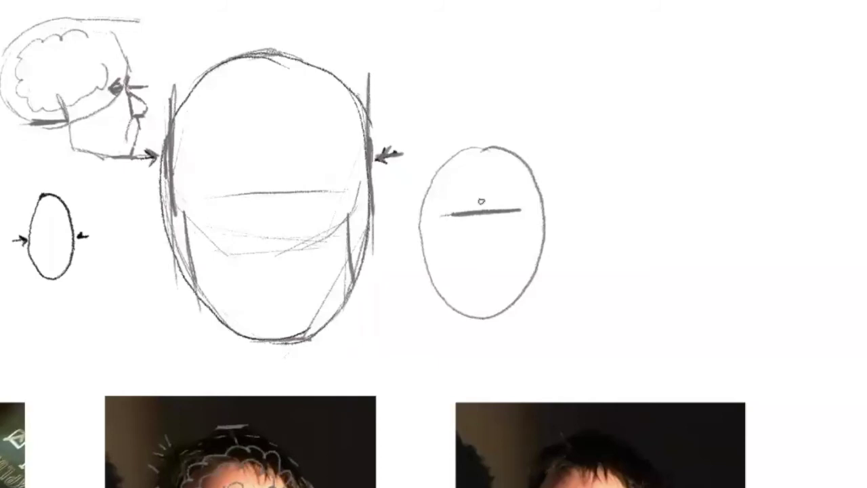
# Sketch a small open-mouthed face with a hand held against each side above the smaller oval.
pyautogui.moveTo(465, 101); pyautogui.dragTo(477, 59)
pyautogui.moveTo(459, 94)
pyautogui.mouseDown()
pyautogui.moveTo(479, 15)
pyautogui.moveTo(484, 76)
pyautogui.moveTo(508, 93)
pyautogui.mouseUp()
pyautogui.moveTo(528, 38); pyautogui.dragTo(502, 93)
pyautogui.moveTo(513, 4)
pyautogui.mouseDown()
pyautogui.moveTo(529, 48)
pyautogui.moveTo(535, 20)
pyautogui.mouseUp()
pyautogui.moveTo(534, 22)
pyautogui.mouseDown()
pyautogui.moveTo(539, 84)
pyautogui.moveTo(554, 89)
pyautogui.mouseUp()
pyautogui.moveTo(498, 63); pyautogui.dragTo(505, 61)
pyautogui.click(496, 32)
pyautogui.moveTo(500, 10); pyautogui.dragTo(528, 10)
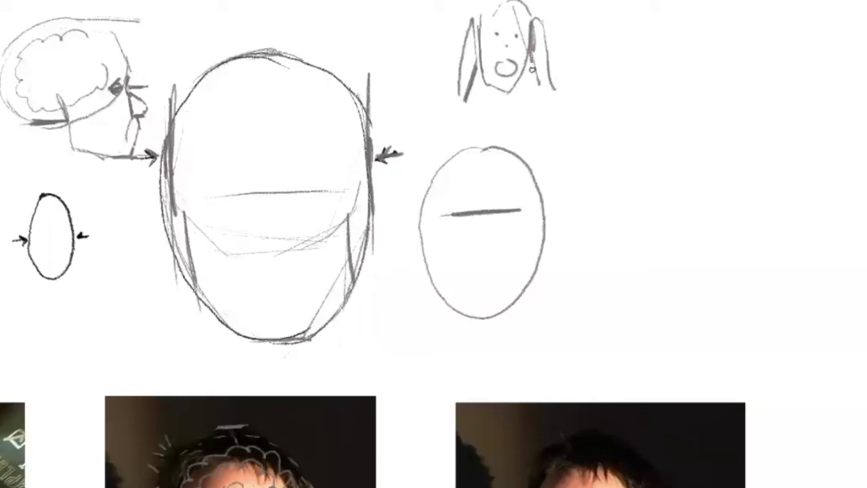
# Darken the flat sides of the small open-mouthed face where the hands touch the head.
pyautogui.moveTo(480, 60)
pyautogui.mouseDown()
pyautogui.moveTo(480, 16)
pyautogui.moveTo(480, 53)
pyautogui.mouseUp()
pyautogui.moveTo(533, 14); pyautogui.dragTo(533, 49)
pyautogui.click(505, 48)
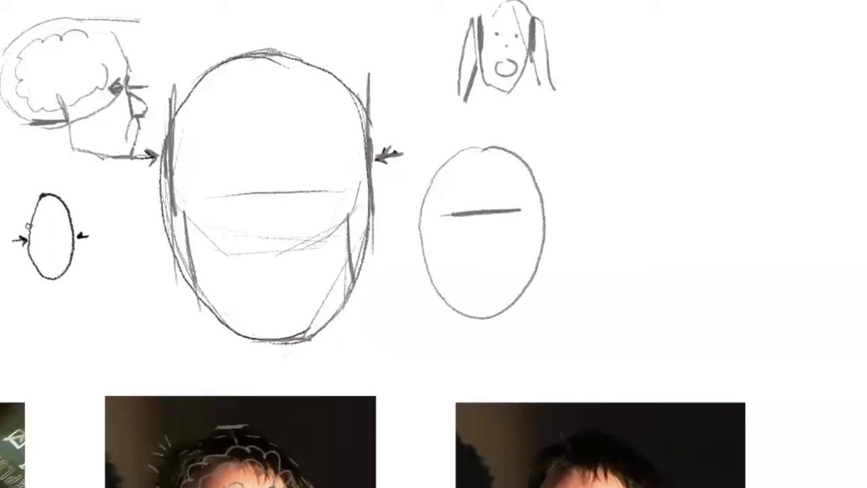
# Darken the large oval's temple lines and add sloping strokes and a downward arrow at the crown.
pyautogui.moveTo(172, 100); pyautogui.dragTo(173, 161)
pyautogui.moveTo(367, 108); pyautogui.dragTo(368, 163)
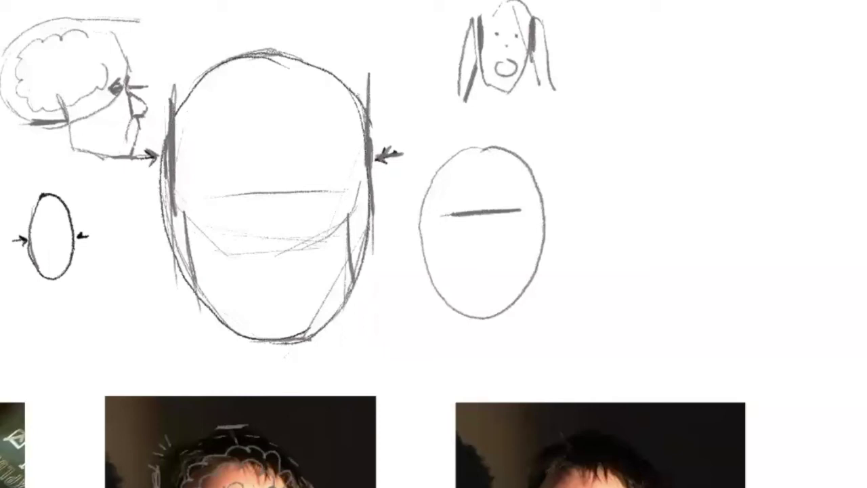
pyautogui.moveTo(223, 57); pyautogui.dragTo(266, 46)
pyautogui.moveTo(266, 16)
pyautogui.mouseDown()
pyautogui.moveTo(267, 41)
pyautogui.moveTo(362, 100)
pyautogui.mouseUp()
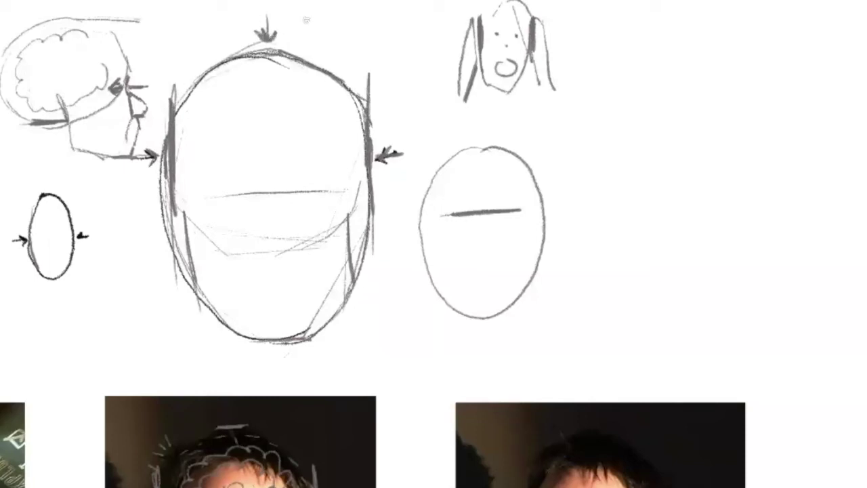
# Darken the large oval's crown, then draw the sloping skull contour, a downward arrow and a horizontal crown line on the front portrait.
pyautogui.moveTo(256, 52); pyautogui.dragTo(274, 51)
pyautogui.moveTo(172, 456); pyautogui.dragTo(220, 428)
pyautogui.moveTo(284, 444); pyautogui.dragTo(308, 465)
pyautogui.moveTo(233, 404)
pyautogui.mouseDown()
pyautogui.moveTo(232, 421)
pyautogui.moveTo(240, 413)
pyautogui.mouseUp()
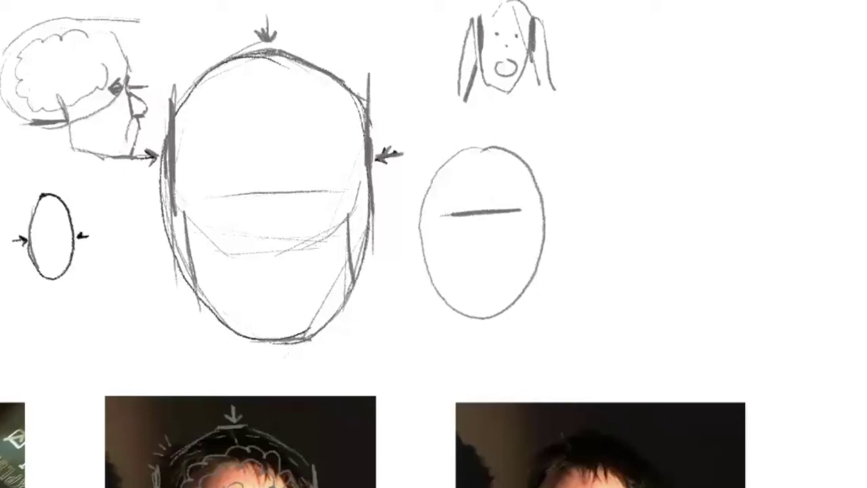
pyautogui.moveTo(198, 428); pyautogui.dragTo(283, 424)
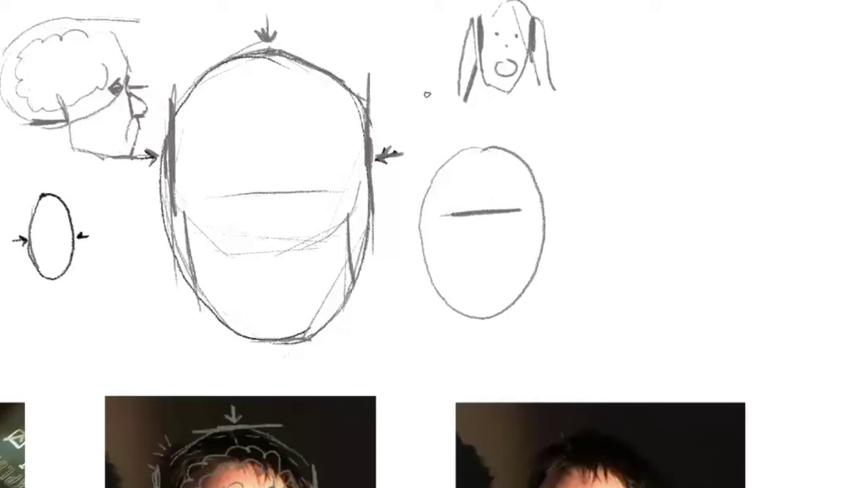
# Sketch a narrow pointed arch below the small narrow oval and add light hair contours outside the large oval's crown.
pyautogui.moveTo(101, 345); pyautogui.dragTo(131, 335)
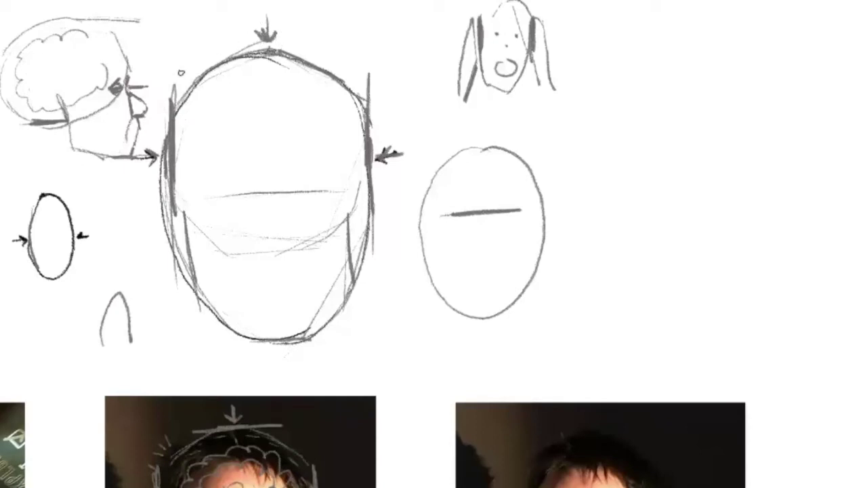
pyautogui.moveTo(204, 36); pyautogui.dragTo(257, 23)
pyautogui.moveTo(368, 88); pyautogui.dragTo(345, 50)
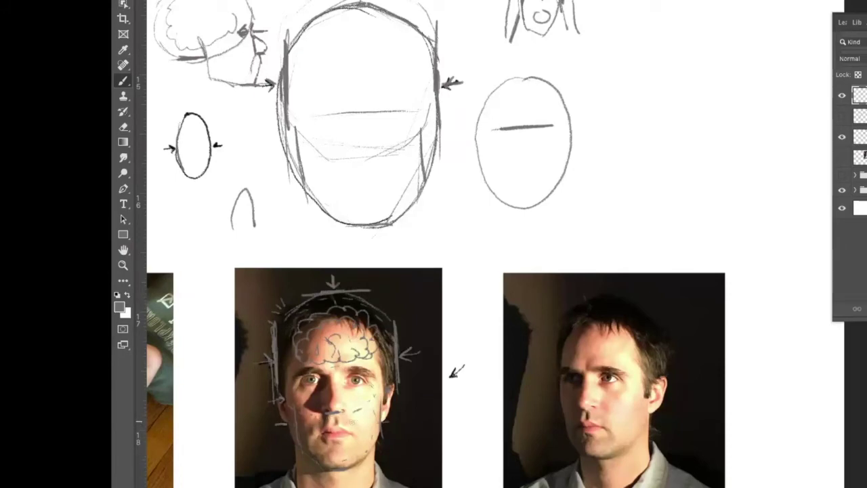
# Mark the ear's top at eye level on the front portrait and compare the ear's height using a rectangular marquee.
pyautogui.moveTo(392, 380); pyautogui.dragTo(358, 385)
pyautogui.click(125, 20)
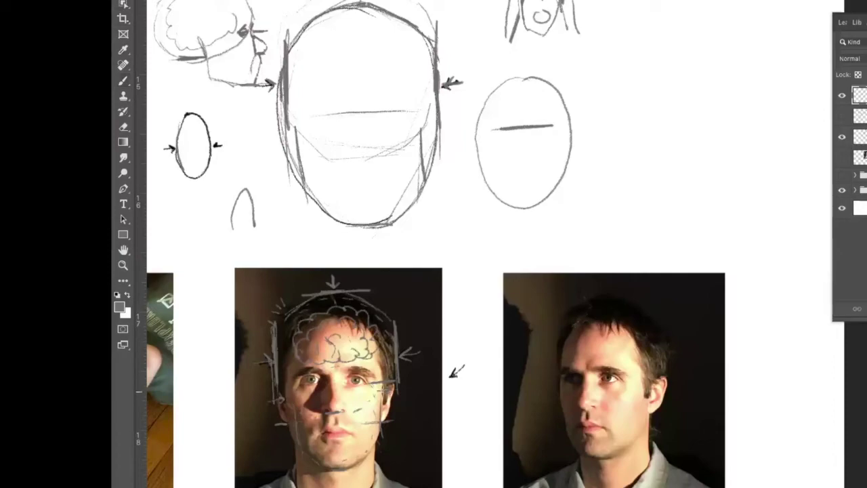
pyautogui.hotkey('ctrl', '+')
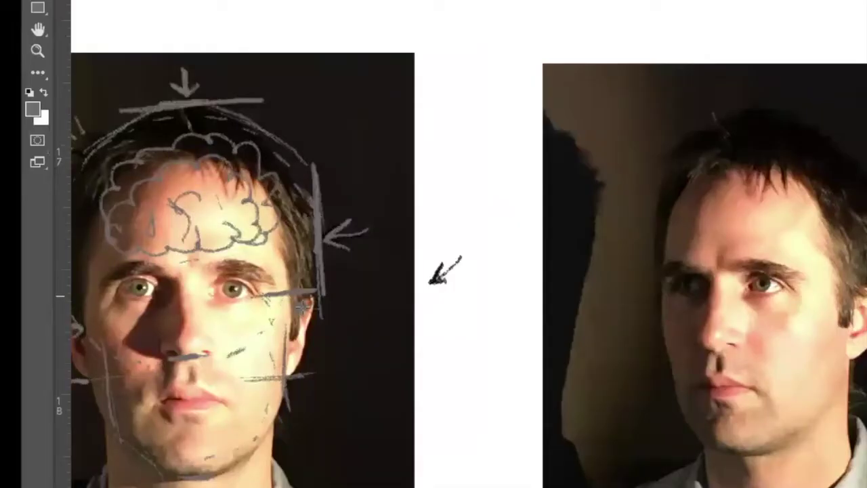
pyautogui.moveTo(296, 440); pyautogui.dragTo(323, 487)
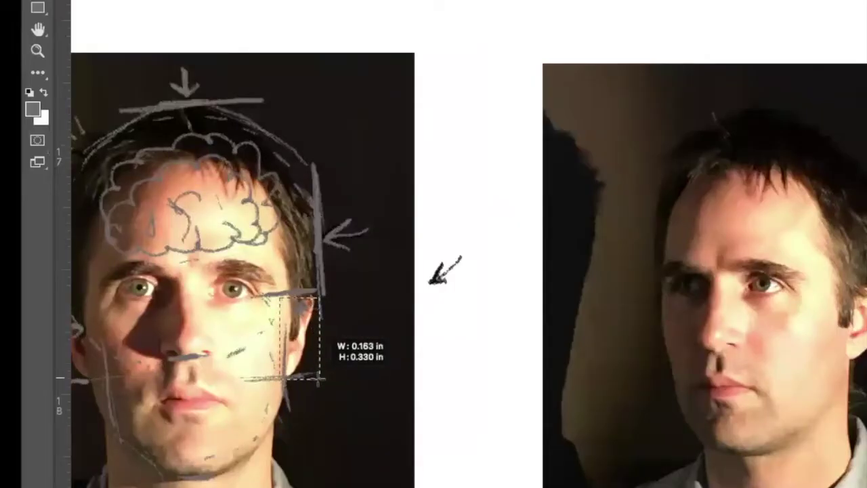
pyautogui.moveTo(306, 361); pyautogui.dragTo(279, 306)
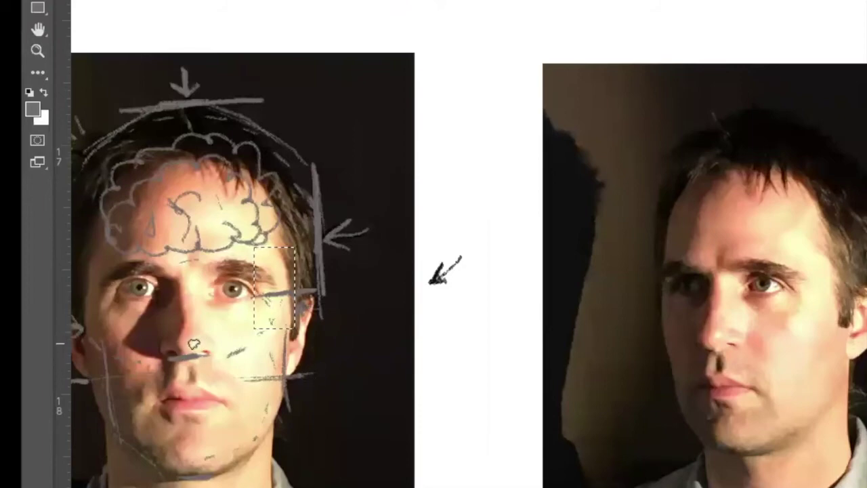
pyautogui.hotkey('ctrl', 'd')
# Draw a horizontal line along the brows of the front portrait and check the distance from brow to nose base.
pyautogui.moveTo(150, 266); pyautogui.dragTo(233, 259)
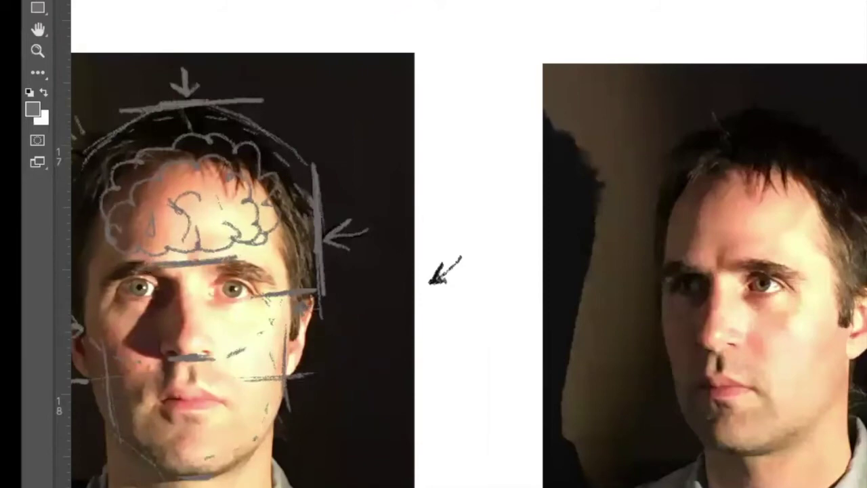
pyautogui.moveTo(178, 269); pyautogui.dragTo(220, 359)
pyautogui.moveTo(202, 328); pyautogui.dragTo(220, 320)
pyautogui.click(351, 309)
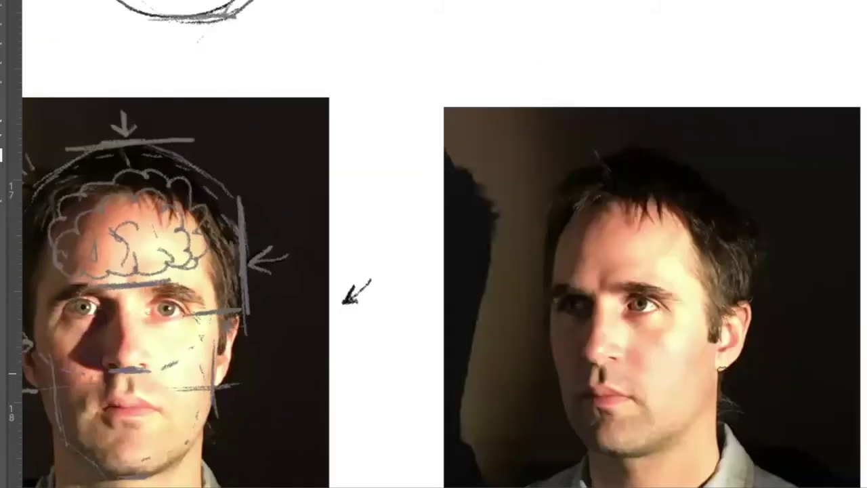
# Draw horizontal guides from the ear's top and base across the three-quarter portrait, and add an ear to the large oval's side.
pyautogui.moveTo(599, 373); pyautogui.dragTo(750, 371)
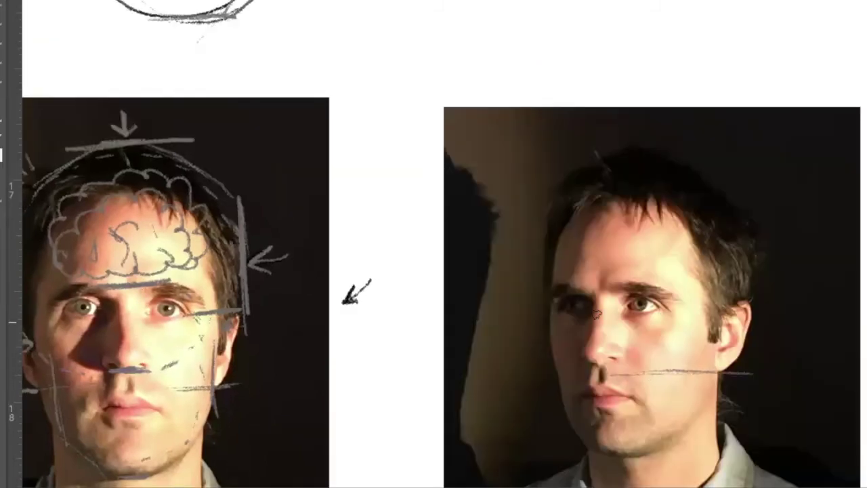
pyautogui.moveTo(742, 303); pyautogui.dragTo(651, 303)
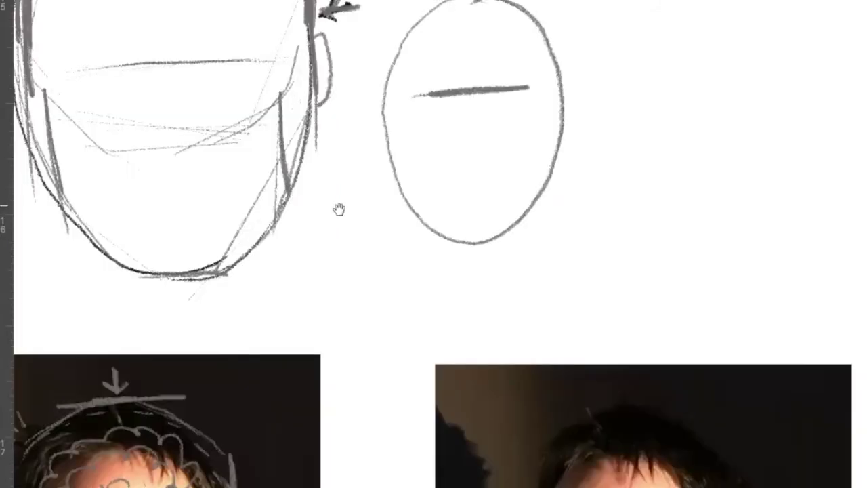
pyautogui.moveTo(325, 213); pyautogui.dragTo(416, 370)
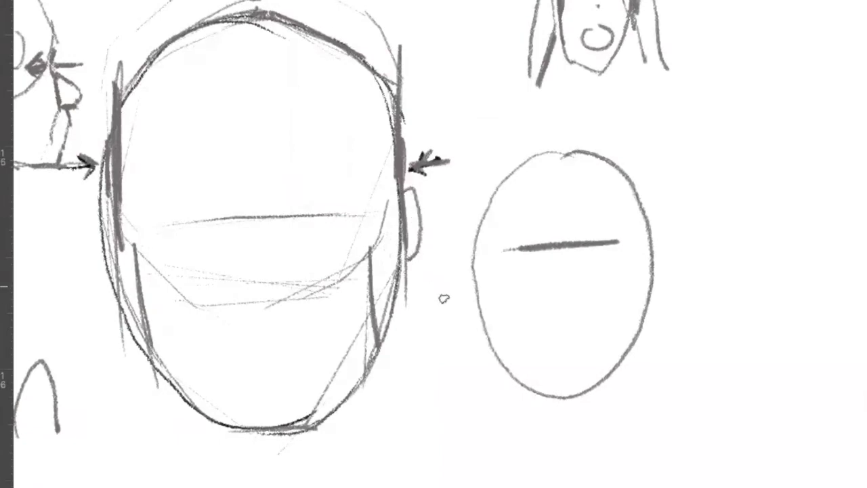
pyautogui.moveTo(457, 459)
pyautogui.mouseDown()
pyautogui.moveTo(502, 280)
pyautogui.moveTo(504, 418)
pyautogui.moveTo(494, 441)
pyautogui.mouseUp()
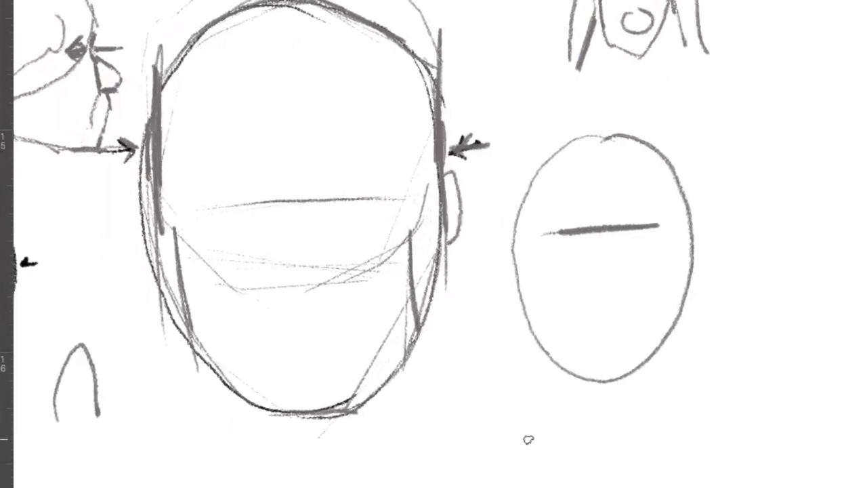
pyautogui.moveTo(520, 394)
pyautogui.mouseDown()
pyautogui.moveTo(536, 457)
pyautogui.moveTo(541, 416)
pyautogui.mouseUp()
pyautogui.moveTo(530, 469); pyautogui.dragTo(536, 416)
pyautogui.hotkey('ctrl', '+')
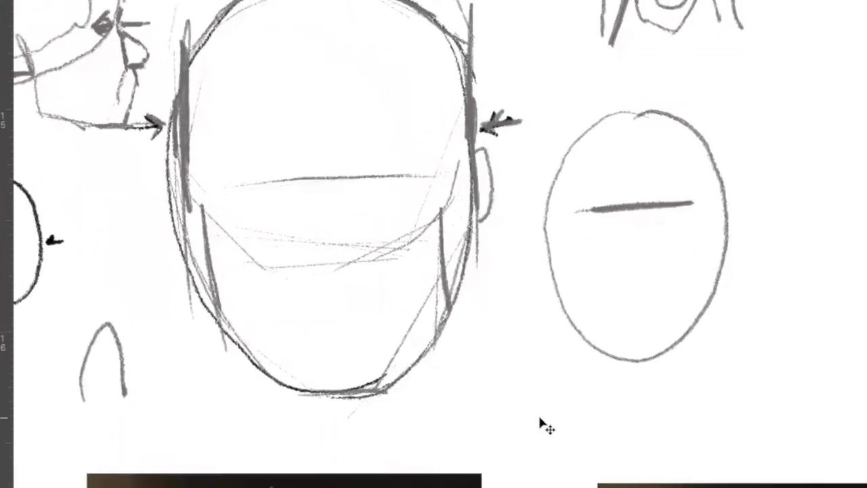
pyautogui.hotkey('ctrl', '-')
pyautogui.hotkey('ctrl', '-')
pyautogui.press('Tab')
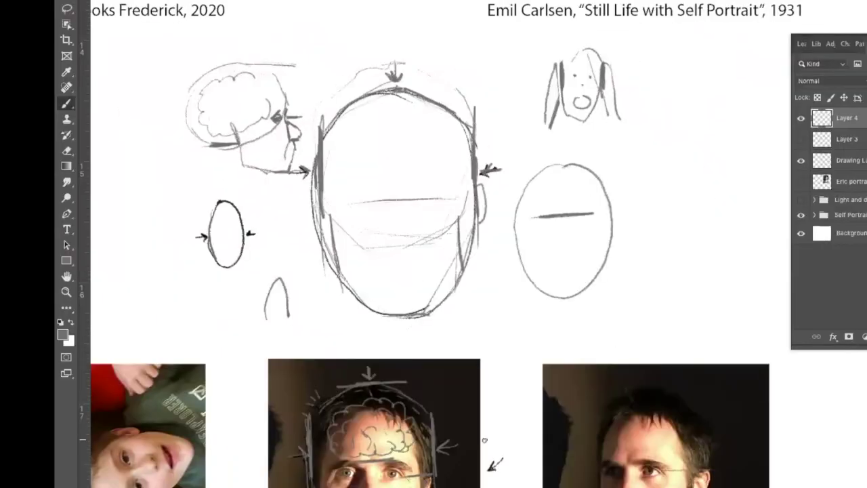
# Reinforce the large oval's crown contour with strokes along the top and both upper corners.
pyautogui.moveTo(500, 430)
pyautogui.mouseDown()
pyautogui.moveTo(505, 371)
pyautogui.moveTo(485, 395)
pyautogui.mouseUp()
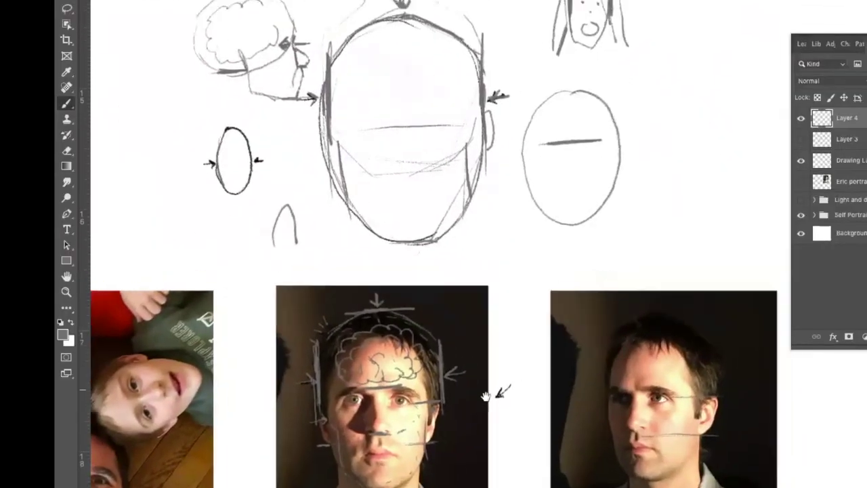
pyautogui.moveTo(365, 30); pyautogui.dragTo(401, 26)
pyautogui.moveTo(340, 35); pyautogui.dragTo(318, 66)
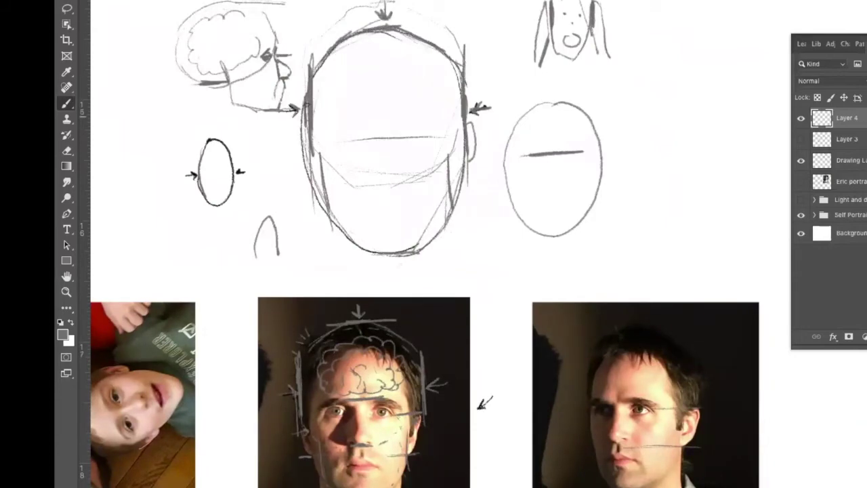
pyautogui.moveTo(410, 32); pyautogui.dragTo(461, 60)
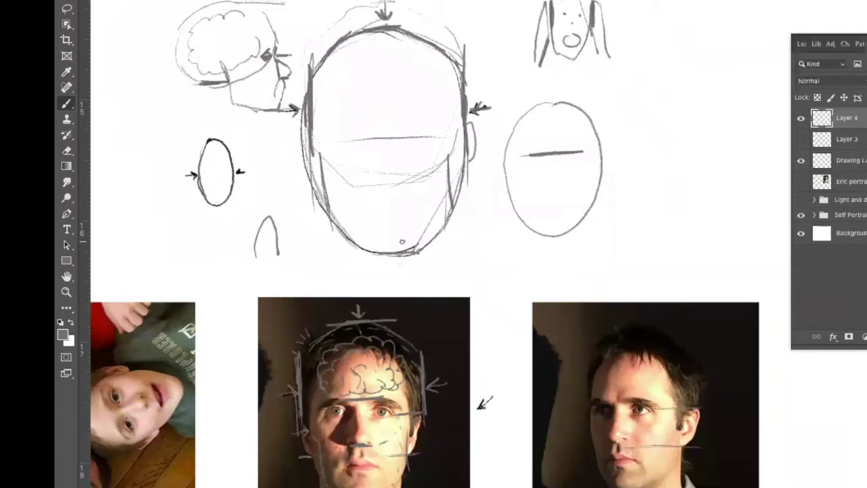
# Draw side plane lines along both sides of the upside-down woman's face in the family photo.
pyautogui.moveTo(608, 242); pyautogui.dragTo(693, 231)
pyautogui.moveTo(365, 352); pyautogui.dragTo(413, 331)
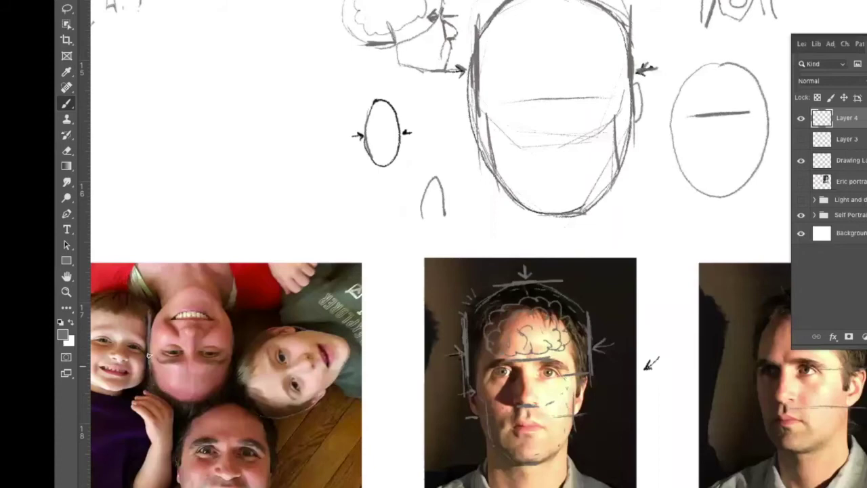
pyautogui.moveTo(233, 328); pyautogui.dragTo(237, 374)
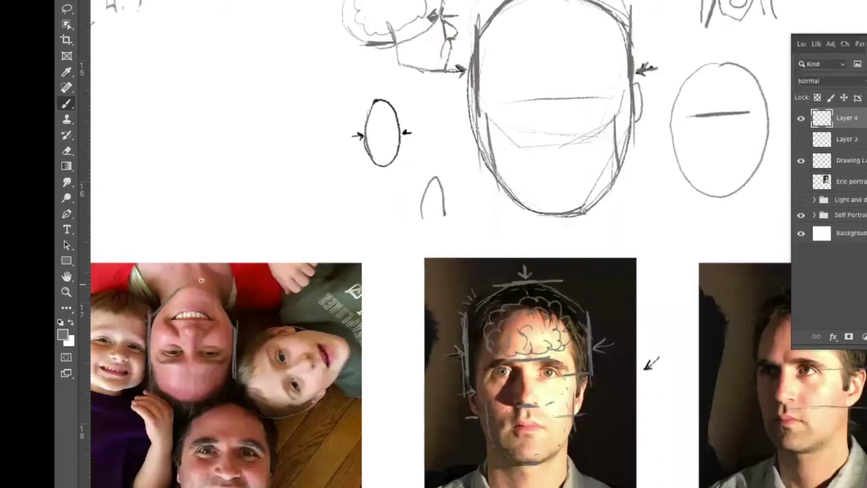
pyautogui.moveTo(162, 372); pyautogui.dragTo(221, 381)
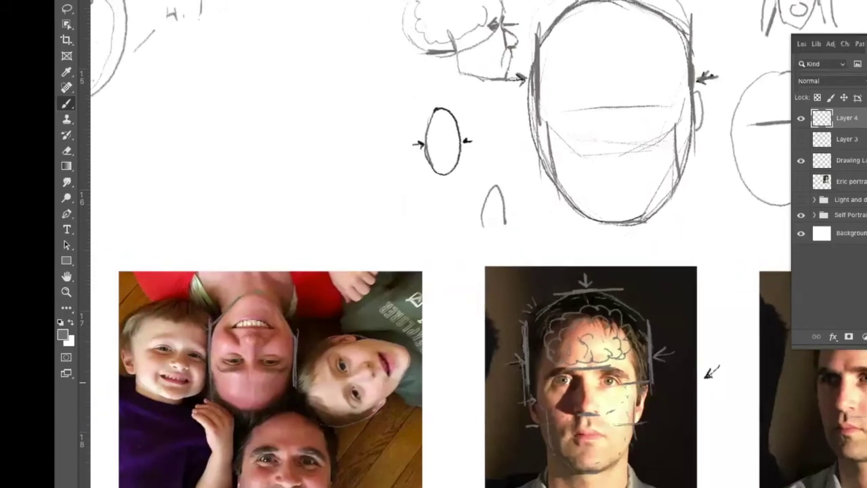
# Outline the smiling boy's crown and jaw and sketch cranial curves over both boys' heads in the family photo.
pyautogui.moveTo(135, 374); pyautogui.dragTo(166, 399)
pyautogui.moveTo(142, 308)
pyautogui.mouseDown()
pyautogui.moveTo(177, 298)
pyautogui.moveTo(208, 316)
pyautogui.mouseUp()
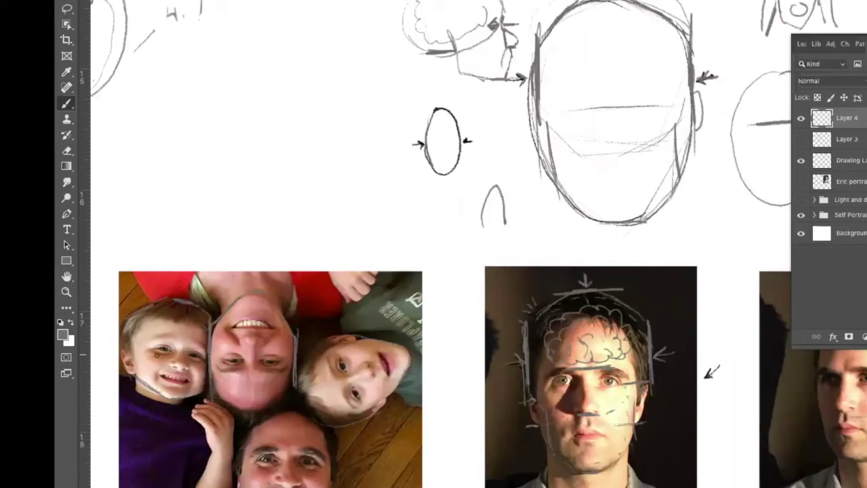
pyautogui.moveTo(133, 363)
pyautogui.mouseDown()
pyautogui.moveTo(185, 366)
pyautogui.moveTo(152, 386)
pyautogui.moveTo(179, 395)
pyautogui.mouseUp()
pyautogui.moveTo(353, 408)
pyautogui.mouseDown()
pyautogui.moveTo(333, 347)
pyautogui.moveTo(289, 379)
pyautogui.moveTo(322, 418)
pyautogui.moveTo(349, 423)
pyautogui.mouseUp()
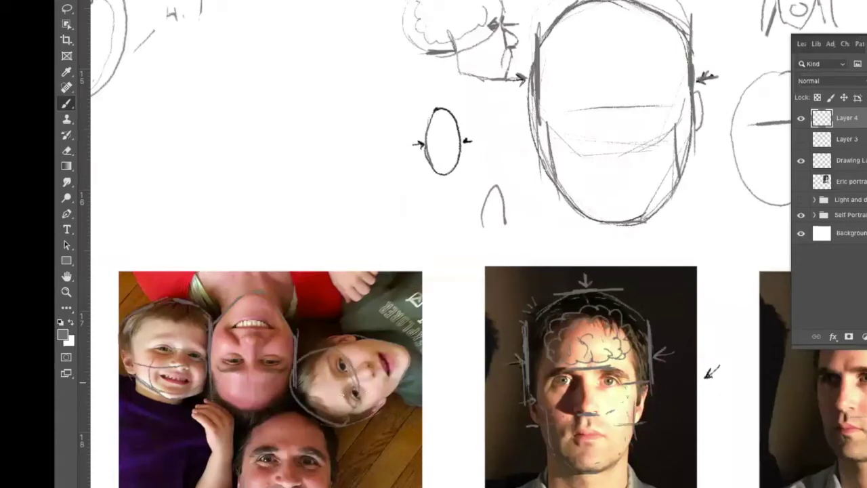
# Add sloping straight strokes across the large oval's upper corners and crown to show the skull's planes.
pyautogui.moveTo(696, 263)
pyautogui.mouseDown()
pyautogui.moveTo(561, 300)
pyautogui.moveTo(455, 351)
pyautogui.moveTo(418, 336)
pyautogui.mouseUp()
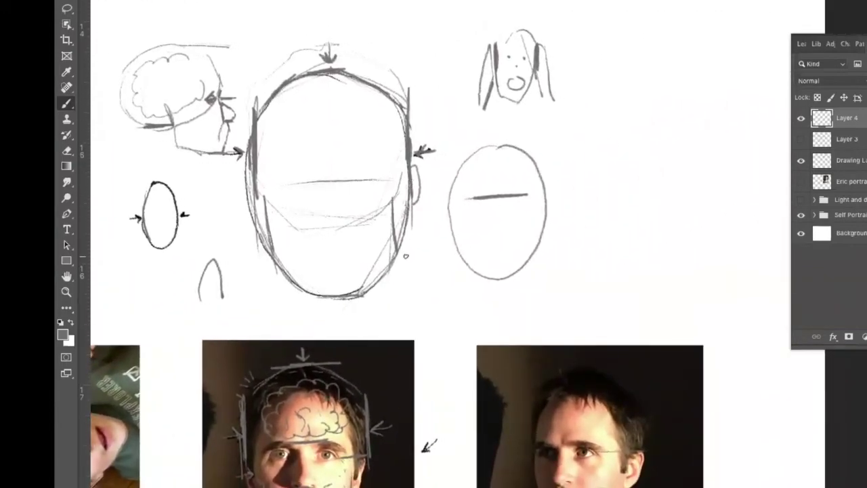
pyautogui.moveTo(245, 124)
pyautogui.mouseDown()
pyautogui.moveTo(313, 61)
pyautogui.moveTo(420, 110)
pyautogui.mouseUp()
pyautogui.moveTo(333, 71); pyautogui.dragTo(371, 70)
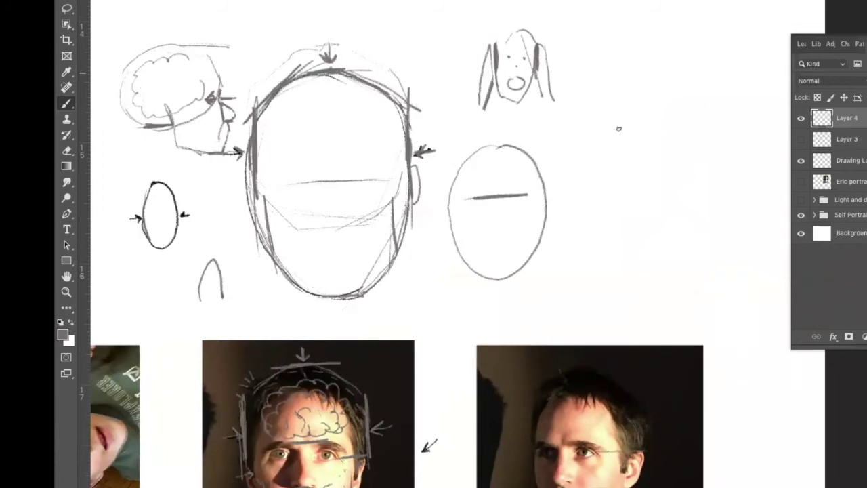
# Add a fuller curve outside the smaller oval's upper side and sketch two separate contour arcs beside it.
pyautogui.moveTo(533, 449); pyautogui.dragTo(435, 373)
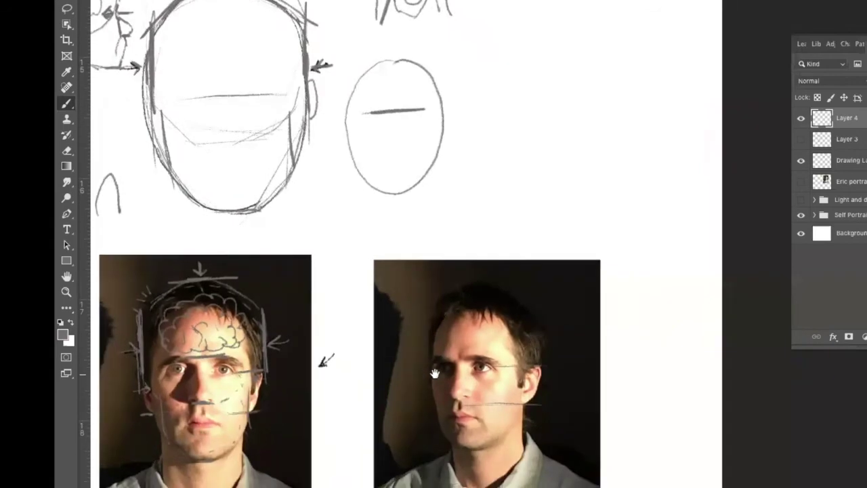
pyautogui.moveTo(377, 223); pyautogui.dragTo(359, 272)
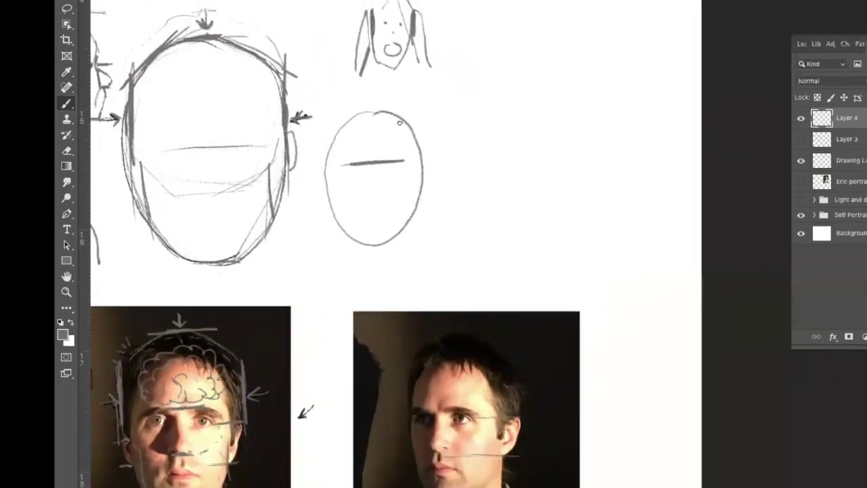
pyautogui.moveTo(374, 109); pyautogui.dragTo(319, 164)
pyautogui.moveTo(481, 80)
pyautogui.mouseDown()
pyautogui.moveTo(460, 92)
pyautogui.moveTo(449, 127)
pyautogui.mouseUp()
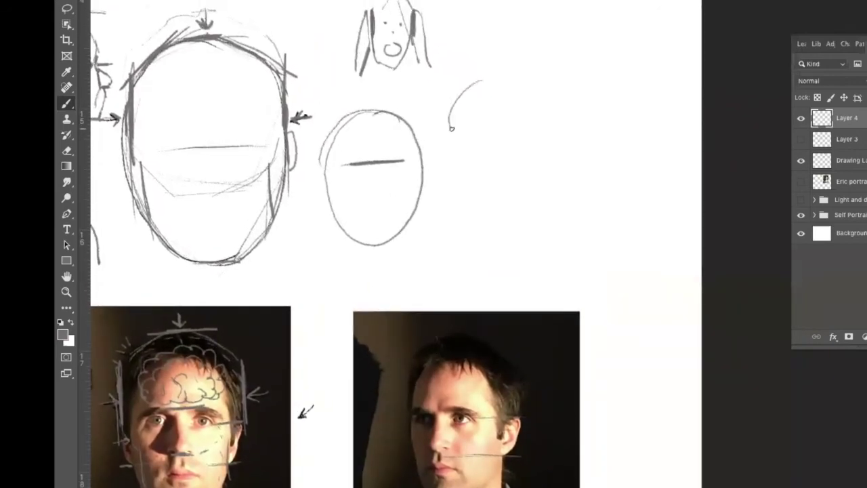
pyautogui.moveTo(477, 153); pyautogui.dragTo(486, 196)
# Outline the head on the three-quarter portrait with angular strokes around the crown, back of the skull, face and jaw.
pyautogui.moveTo(577, 424); pyautogui.dragTo(518, 409)
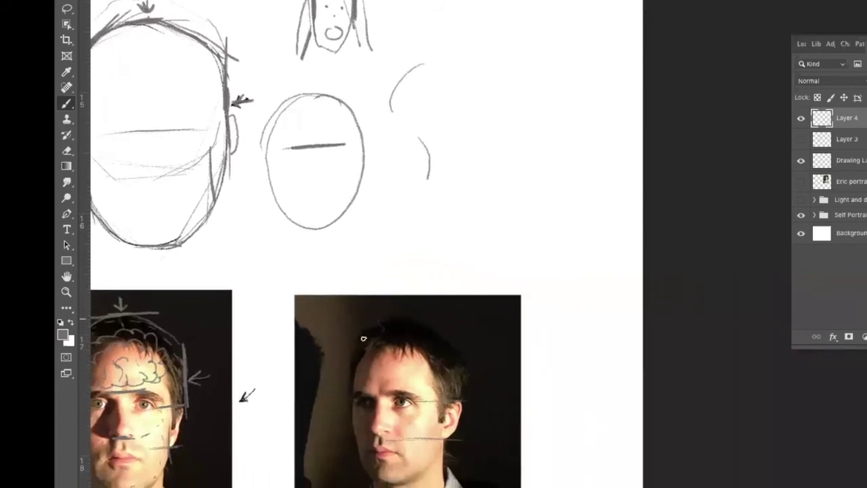
pyautogui.moveTo(355, 333)
pyautogui.mouseDown()
pyautogui.moveTo(416, 315)
pyautogui.moveTo(402, 318)
pyautogui.moveTo(442, 325)
pyautogui.moveTo(464, 365)
pyautogui.moveTo(480, 370)
pyautogui.moveTo(468, 363)
pyautogui.moveTo(463, 394)
pyautogui.mouseUp()
pyautogui.moveTo(356, 333)
pyautogui.mouseDown()
pyautogui.moveTo(347, 378)
pyautogui.moveTo(363, 474)
pyautogui.mouseUp()
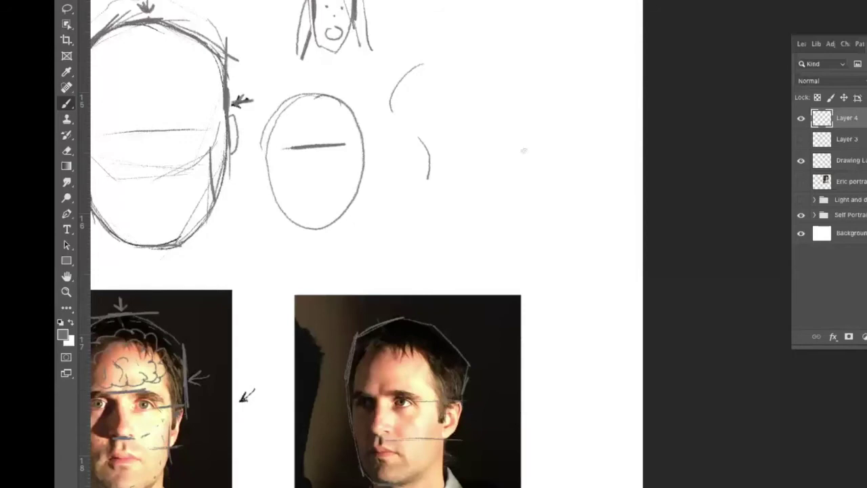
# Sketch a wide three-quarter head oval in the blank area beside the arcs, with a double-headed width arrow across it.
pyautogui.moveTo(534, 12)
pyautogui.mouseDown()
pyautogui.moveTo(501, 23)
pyautogui.moveTo(520, 218)
pyautogui.moveTo(558, 11)
pyautogui.moveTo(585, 32)
pyautogui.mouseUp()
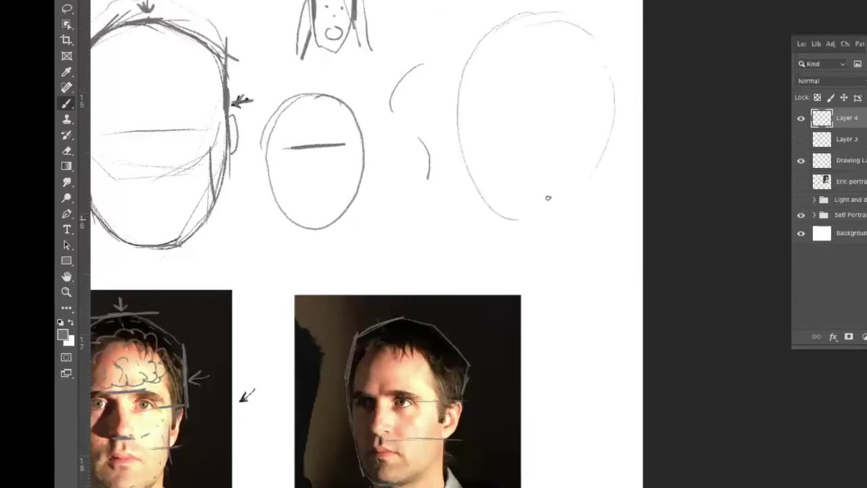
pyautogui.moveTo(485, 102)
pyautogui.mouseDown()
pyautogui.moveTo(466, 110)
pyautogui.moveTo(599, 107)
pyautogui.mouseUp()
pyautogui.moveTo(588, 183)
pyautogui.mouseDown()
pyautogui.moveTo(612, 63)
pyautogui.moveTo(526, 8)
pyautogui.mouseUp()
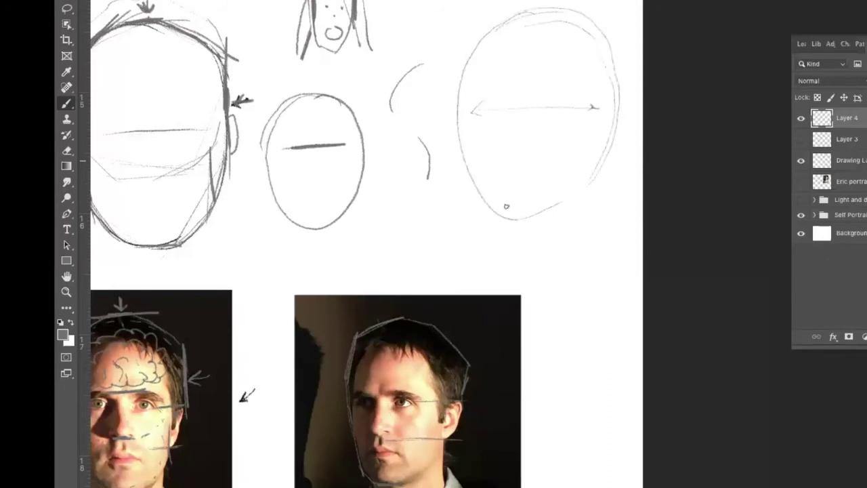
pyautogui.moveTo(509, 220); pyautogui.dragTo(543, 218)
# Draw a line across the profile head's cranium and sketch a cranial circle with a narrower block jaw beside it.
pyautogui.moveTo(295, 219); pyautogui.dragTo(560, 291)
pyautogui.moveTo(206, 120); pyautogui.dragTo(287, 114)
pyautogui.moveTo(107, 94); pyautogui.dragTo(158, 82)
pyautogui.moveTo(181, 114); pyautogui.dragTo(180, 109)
pyautogui.moveTo(121, 145)
pyautogui.mouseDown()
pyautogui.moveTo(121, 180)
pyautogui.moveTo(138, 194)
pyautogui.moveTo(158, 193)
pyautogui.moveTo(171, 148)
pyautogui.mouseUp()
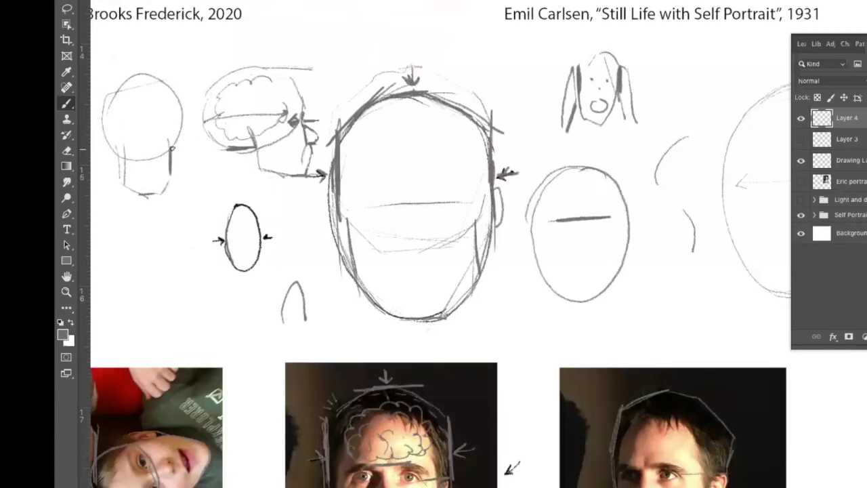
pyautogui.moveTo(601, 252); pyautogui.dragTo(288, 156)
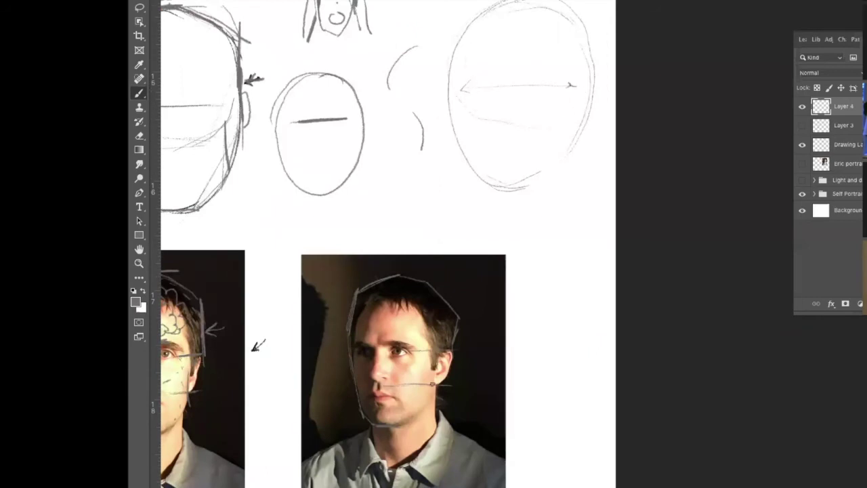
# Refine the three-quarter oval with angular strokes around the skull, face, jaw and neck, and add a double-headed height arrow through it.
pyautogui.moveTo(561, 107)
pyautogui.mouseDown()
pyautogui.moveTo(561, 132)
pyautogui.moveTo(508, 185)
pyautogui.mouseUp()
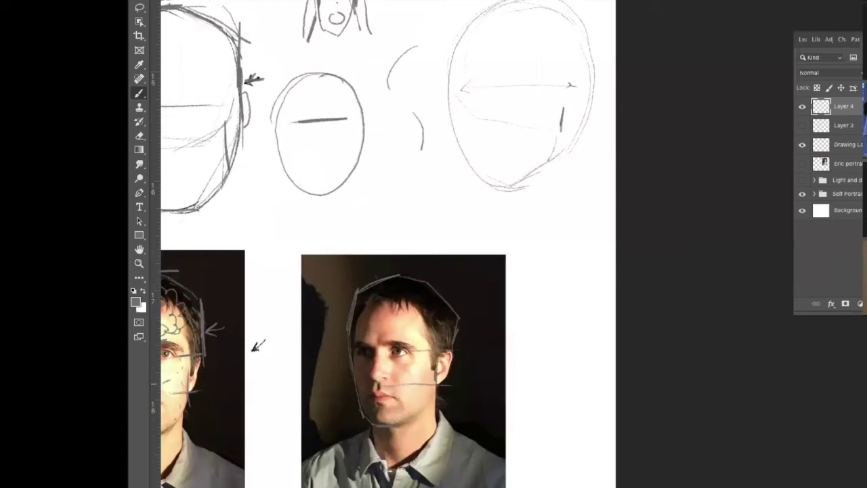
pyautogui.moveTo(448, 62)
pyautogui.mouseDown()
pyautogui.moveTo(448, 85)
pyautogui.moveTo(470, 48)
pyautogui.moveTo(501, 34)
pyautogui.moveTo(550, 36)
pyautogui.moveTo(587, 88)
pyautogui.moveTo(580, 159)
pyautogui.mouseUp()
pyautogui.scroll(3, 467, 75)
pyautogui.moveTo(583, 118); pyautogui.dragTo(557, 233)
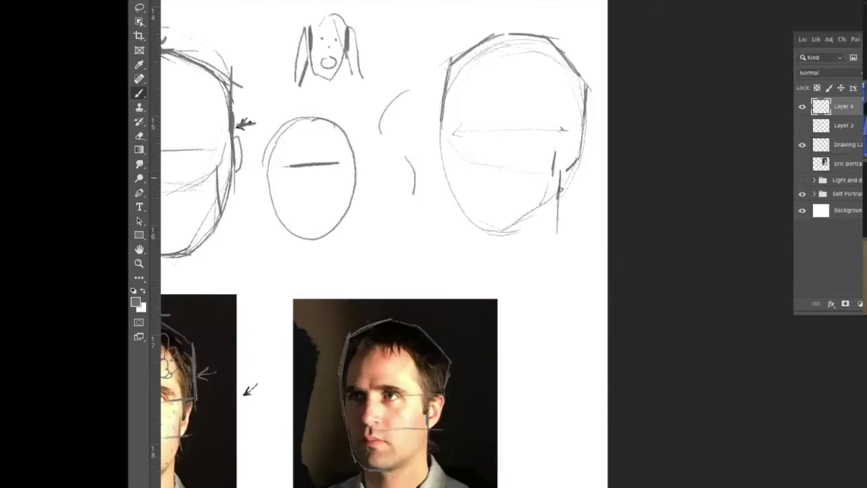
pyautogui.moveTo(439, 131)
pyautogui.mouseDown()
pyautogui.moveTo(461, 222)
pyautogui.moveTo(454, 187)
pyautogui.moveTo(456, 208)
pyautogui.moveTo(475, 225)
pyautogui.moveTo(502, 231)
pyautogui.mouseUp()
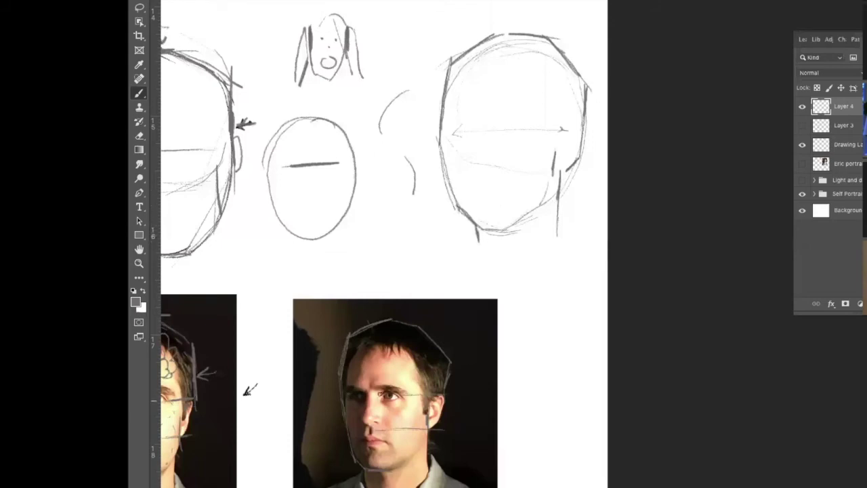
pyautogui.moveTo(504, 43); pyautogui.dragTo(506, 210)
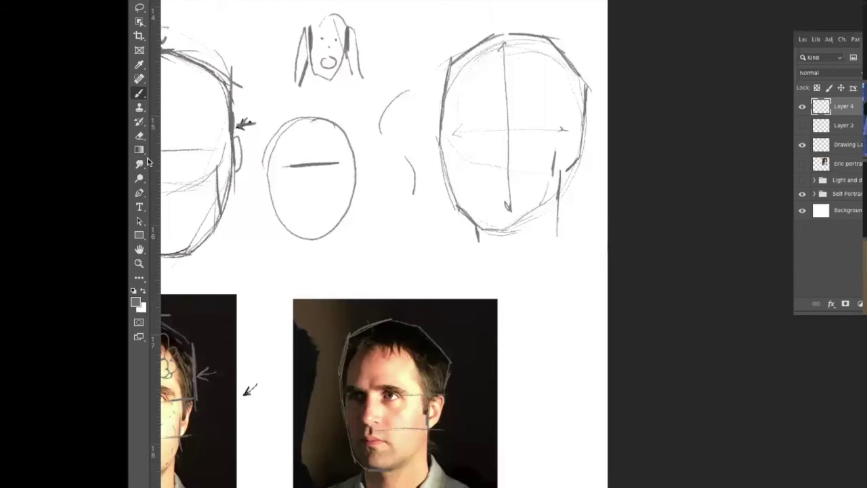
# Compare the head's width with its height using marquee selections on the three-quarter portrait and the three-quarter sketch.
pyautogui.click(138, 0)
pyautogui.moveTo(342, 387); pyautogui.dragTo(444, 405)
pyautogui.click(349, 390)
pyautogui.moveTo(343, 391); pyautogui.dragTo(379, 403)
pyautogui.moveTo(358, 435); pyautogui.dragTo(396, 446)
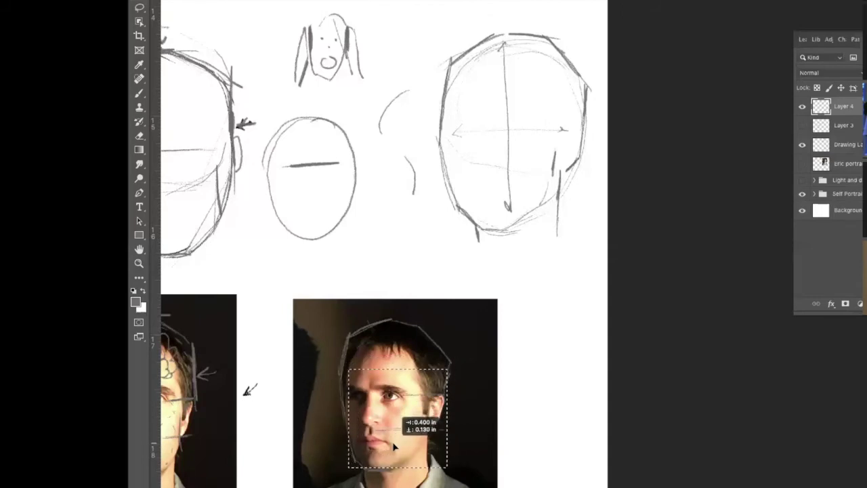
pyautogui.moveTo(393, 415); pyautogui.dragTo(395, 314)
pyautogui.click(421, 207)
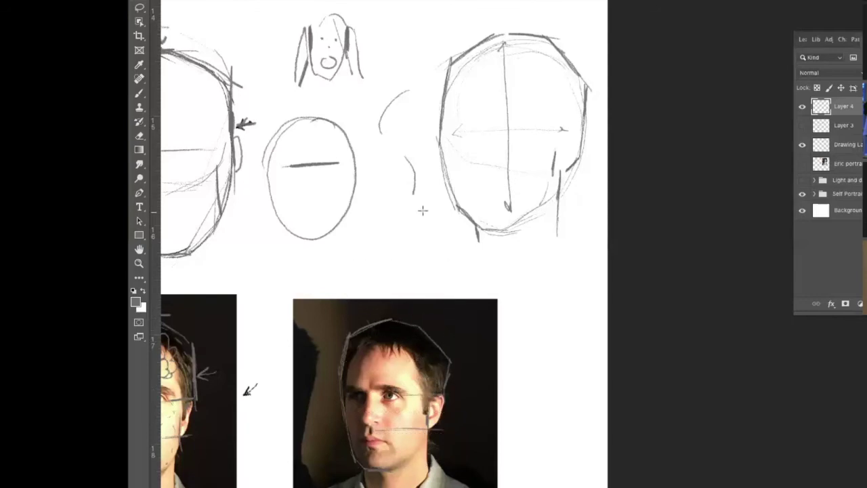
pyautogui.moveTo(442, 105); pyautogui.dragTo(585, 271)
pyautogui.moveTo(544, 196); pyautogui.dragTo(537, 62)
pyautogui.click(546, 179)
# Draw a light vertical centre line down the large front-view head sketch.
pyautogui.press('b')
pyautogui.moveTo(582, 80); pyautogui.dragTo(576, 157)
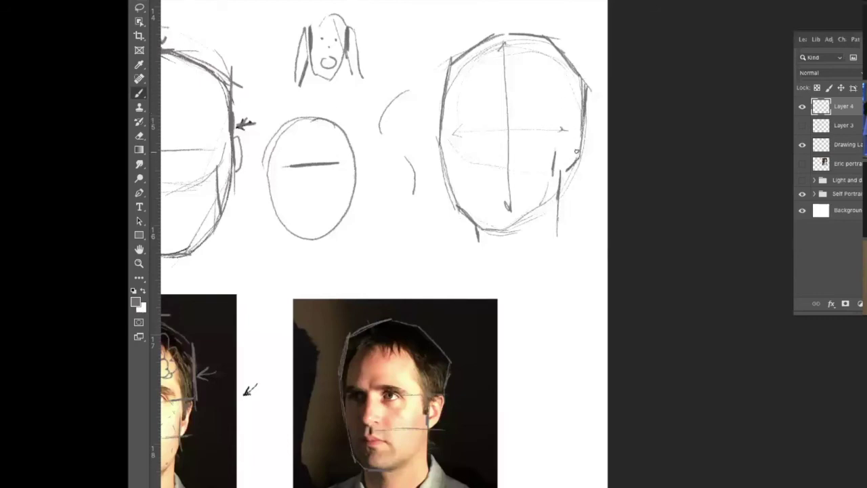
pyautogui.moveTo(307, 239); pyautogui.dragTo(469, 232)
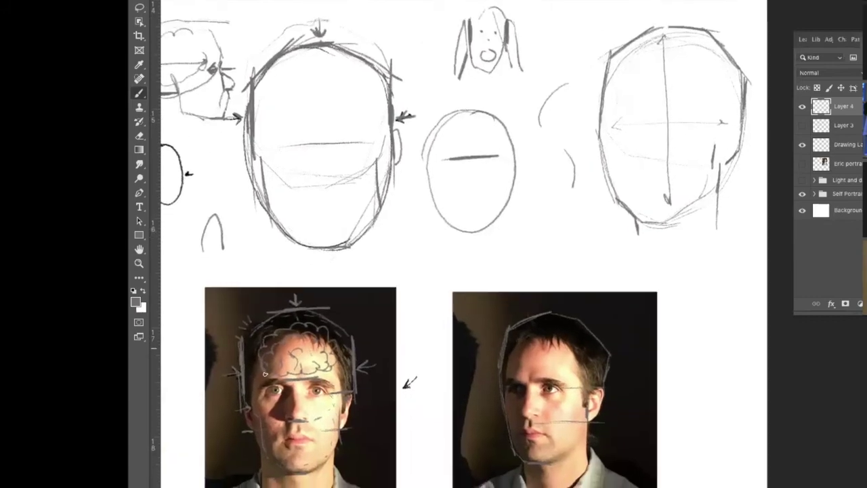
pyautogui.moveTo(669, 321); pyautogui.dragTo(518, 349)
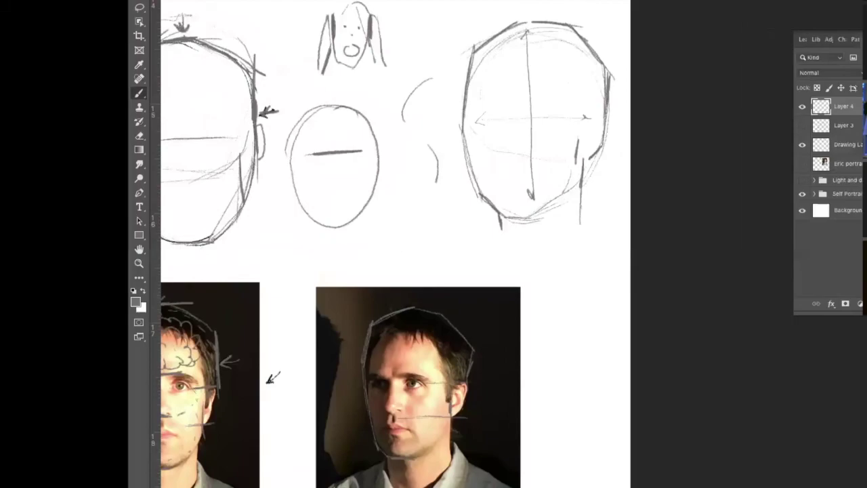
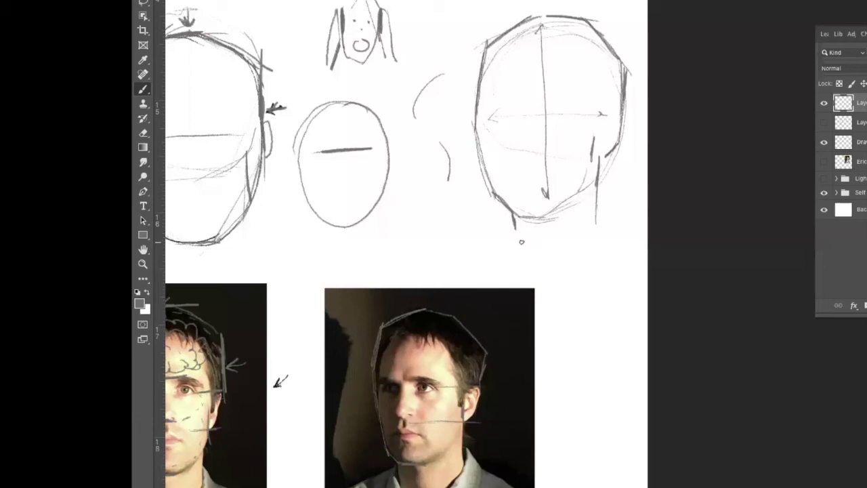
pyautogui.moveTo(543, 248); pyautogui.dragTo(598, 248)
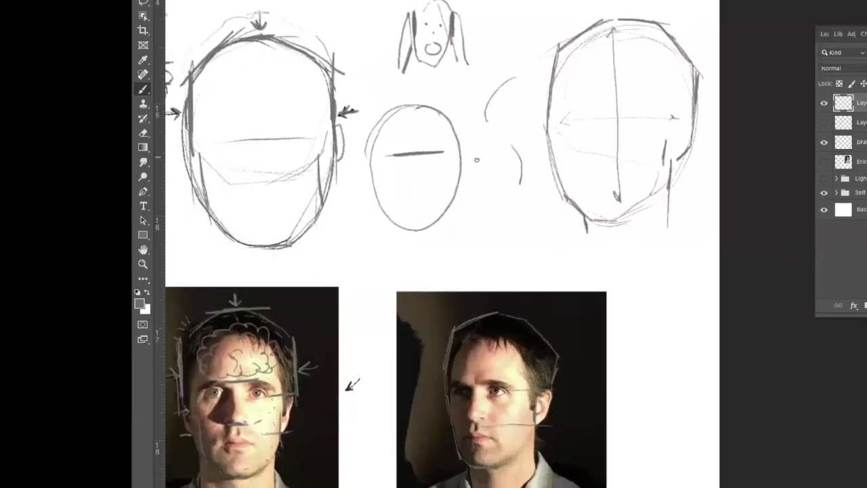
pyautogui.moveTo(263, 105); pyautogui.dragTo(263, 134)
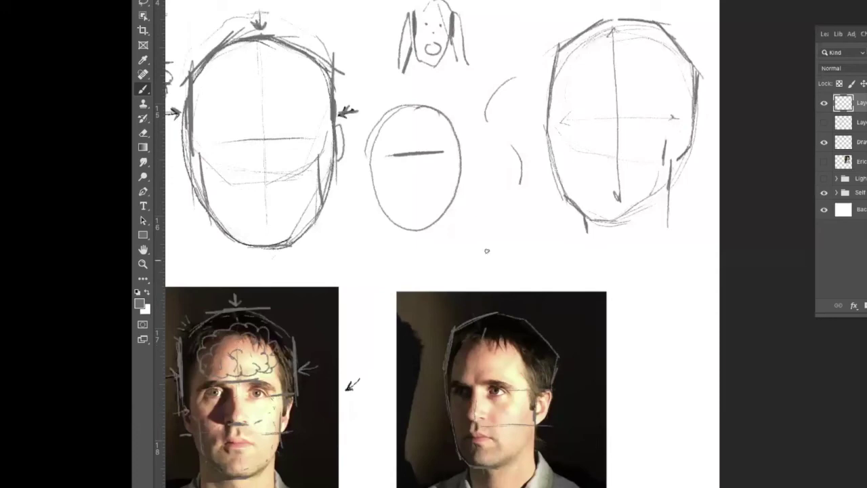
# Draw a curved off-centre facial midline down the three-quarter head and lighten its height and width arrows.
pyautogui.moveTo(600, 31); pyautogui.dragTo(577, 146)
pyautogui.moveTo(582, 89); pyautogui.dragTo(594, 217)
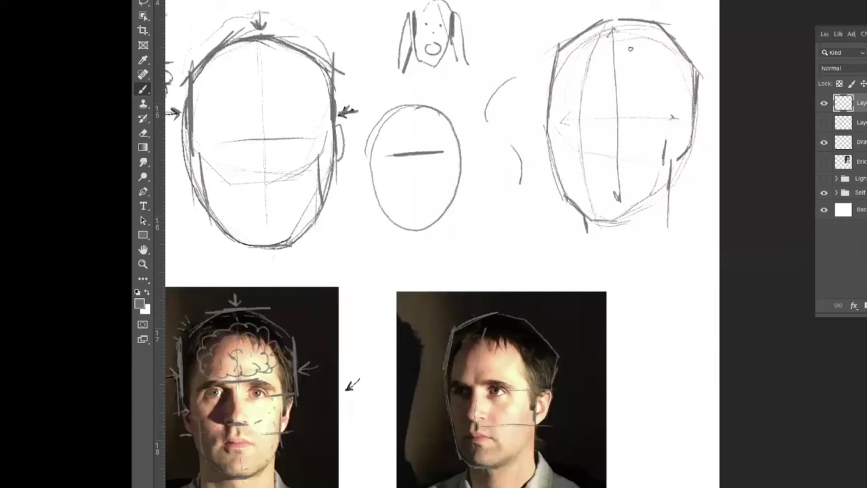
pyautogui.moveTo(621, 184)
pyautogui.mouseDown()
pyautogui.moveTo(616, 65)
pyautogui.moveTo(629, 142)
pyautogui.mouseUp()
pyautogui.moveTo(593, 86)
pyautogui.mouseDown()
pyautogui.moveTo(588, 58)
pyautogui.moveTo(600, 44)
pyautogui.moveTo(583, 143)
pyautogui.moveTo(571, 123)
pyautogui.mouseUp()
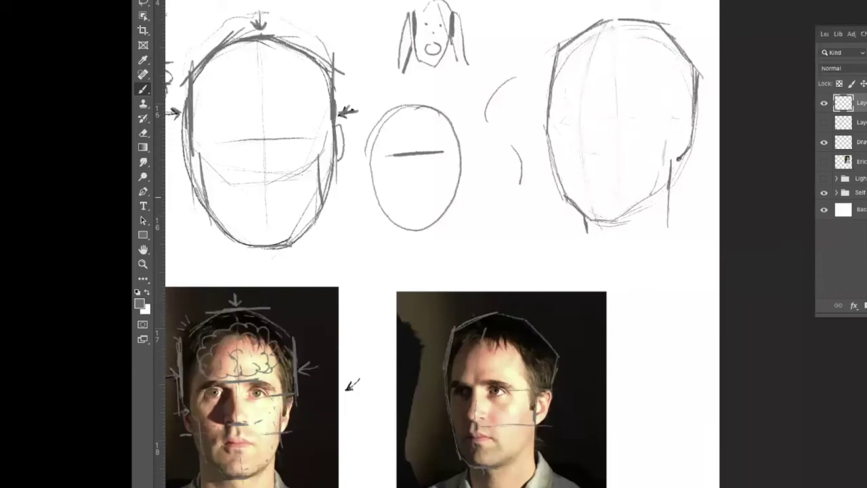
# Add a curved stroke behind the three-quarter skull and outline the front head's angular hairline from the forehead down both temples.
pyautogui.moveTo(705, 72)
pyautogui.mouseDown()
pyautogui.moveTo(703, 126)
pyautogui.moveTo(708, 109)
pyautogui.mouseUp()
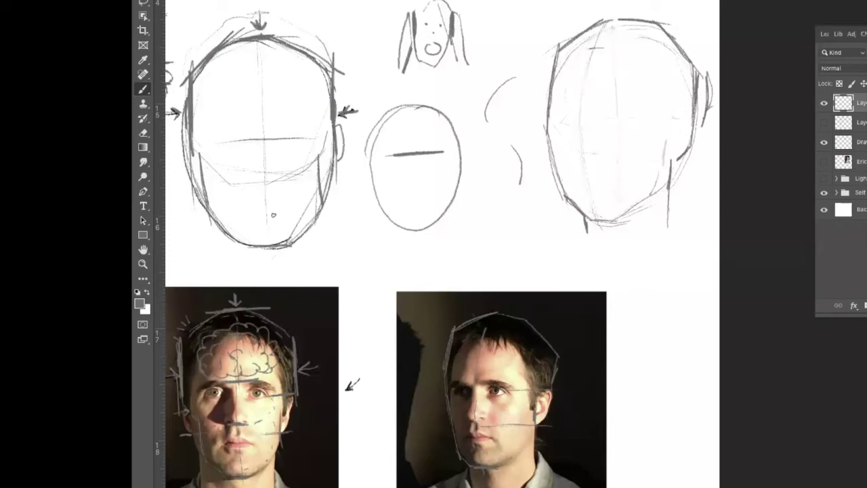
pyautogui.moveTo(252, 67); pyautogui.dragTo(268, 66)
pyautogui.moveTo(285, 63); pyautogui.dragTo(311, 93)
pyautogui.moveTo(322, 131)
pyautogui.mouseDown()
pyautogui.moveTo(325, 146)
pyautogui.moveTo(331, 128)
pyautogui.mouseUp()
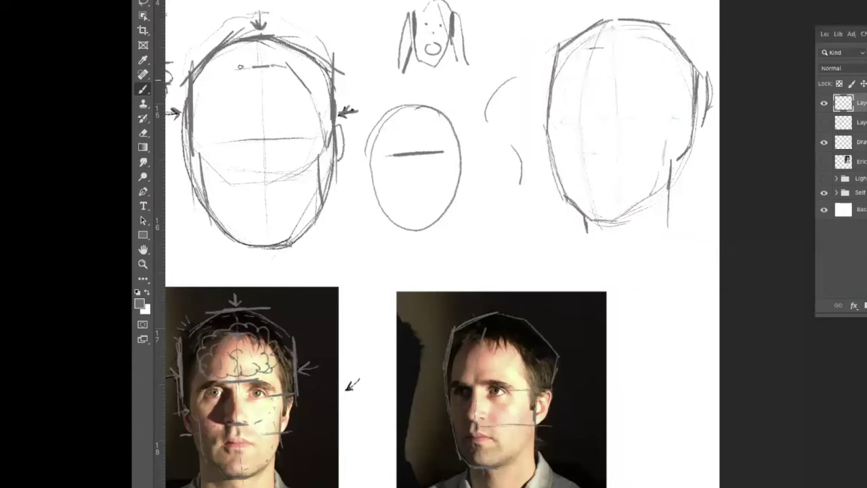
pyautogui.moveTo(204, 132)
pyautogui.mouseDown()
pyautogui.moveTo(209, 107)
pyautogui.moveTo(207, 125)
pyautogui.mouseUp()
pyautogui.moveTo(192, 155); pyautogui.dragTo(197, 164)
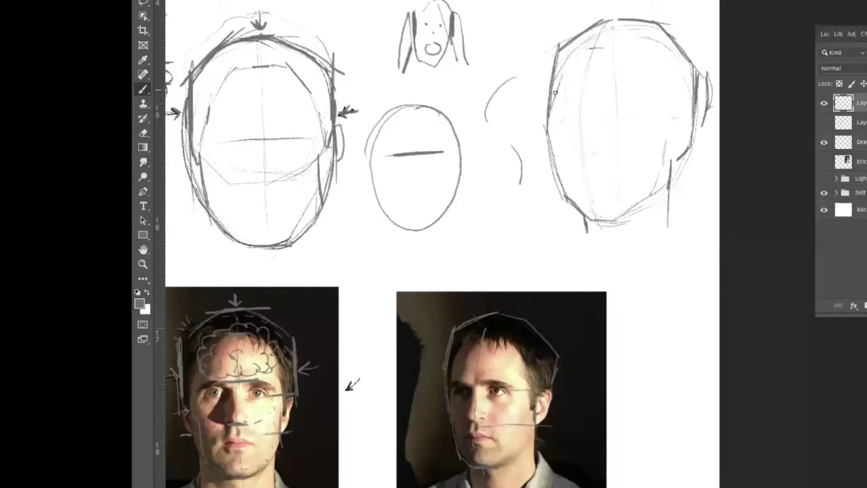
# Outline the three-quarter head's hairline across the forehead and down the temple, and sketch the sideburn and ear edges.
pyautogui.moveTo(580, 51)
pyautogui.mouseDown()
pyautogui.moveTo(656, 55)
pyautogui.moveTo(611, 46)
pyautogui.moveTo(634, 55)
pyautogui.moveTo(654, 93)
pyautogui.mouseUp()
pyautogui.moveTo(635, 57); pyautogui.dragTo(659, 99)
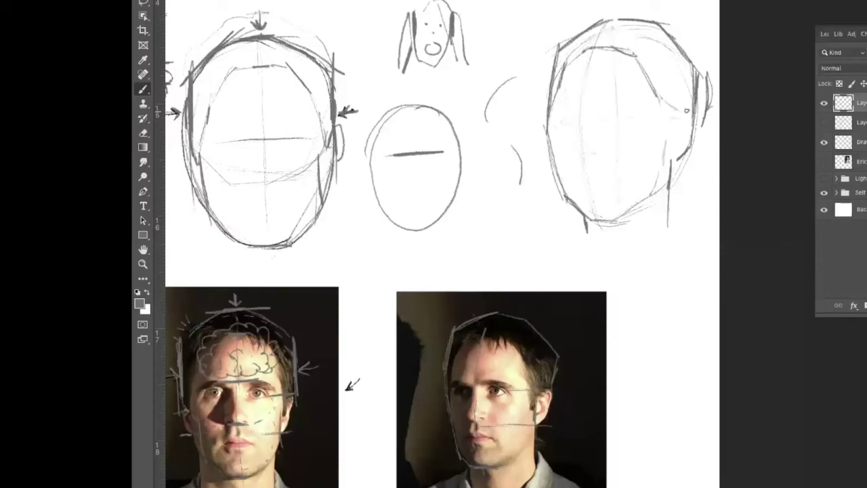
pyautogui.moveTo(661, 107); pyautogui.dragTo(662, 126)
pyautogui.moveTo(673, 115)
pyautogui.mouseDown()
pyautogui.moveTo(669, 132)
pyautogui.moveTo(680, 110)
pyautogui.moveTo(688, 113)
pyautogui.mouseUp()
pyautogui.moveTo(677, 160); pyautogui.dragTo(672, 162)
# Fill the hair areas of the three-quarter and front heads with diagonal hatching.
pyautogui.moveTo(552, 70)
pyautogui.mouseDown()
pyautogui.moveTo(566, 43)
pyautogui.moveTo(578, 35)
pyautogui.moveTo(570, 54)
pyautogui.moveTo(596, 22)
pyautogui.moveTo(594, 40)
pyautogui.moveTo(611, 22)
pyautogui.moveTo(612, 40)
pyautogui.moveTo(620, 25)
pyautogui.moveTo(641, 23)
pyautogui.moveTo(641, 63)
pyautogui.moveTo(660, 28)
pyautogui.moveTo(658, 43)
pyautogui.moveTo(672, 42)
pyautogui.moveTo(653, 76)
pyautogui.moveTo(678, 48)
pyautogui.moveTo(676, 111)
pyautogui.moveTo(694, 87)
pyautogui.moveTo(671, 127)
pyautogui.mouseUp()
pyautogui.moveTo(655, 50)
pyautogui.mouseDown()
pyautogui.moveTo(648, 76)
pyautogui.moveTo(643, 39)
pyautogui.mouseUp()
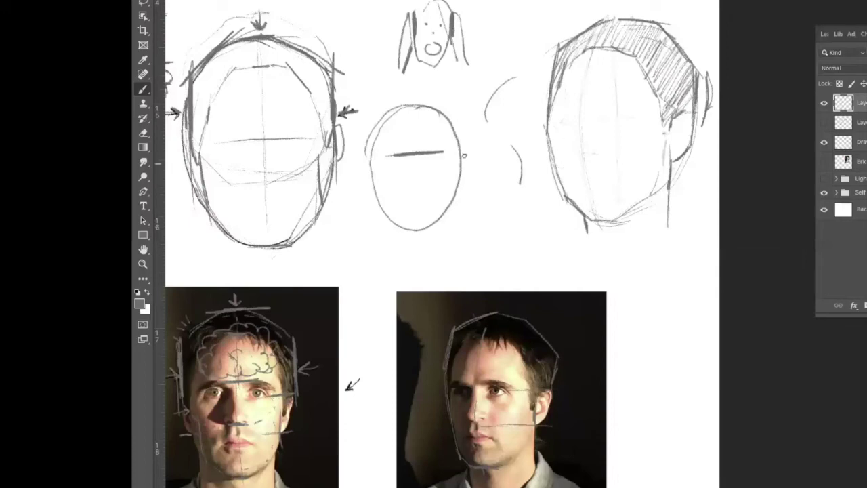
pyautogui.moveTo(199, 72)
pyautogui.mouseDown()
pyautogui.moveTo(200, 98)
pyautogui.moveTo(256, 43)
pyautogui.moveTo(262, 57)
pyautogui.moveTo(282, 48)
pyautogui.moveTo(280, 67)
pyautogui.moveTo(324, 74)
pyautogui.moveTo(318, 107)
pyautogui.moveTo(328, 132)
pyautogui.mouseUp()
pyautogui.moveTo(197, 94)
pyautogui.mouseDown()
pyautogui.moveTo(204, 119)
pyautogui.moveTo(197, 156)
pyautogui.mouseUp()
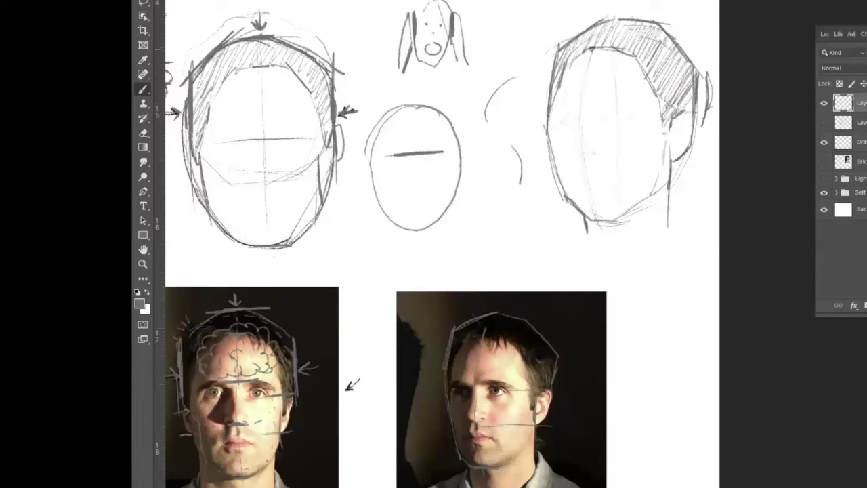
# Examine the illustrated self-portrait with curly hair on a green background, and return to the head sketches and portrait photos.
pyautogui.moveTo(524, 217)
pyautogui.mouseDown()
pyautogui.moveTo(612, 335)
pyautogui.moveTo(619, 373)
pyautogui.mouseUp()
pyautogui.moveTo(467, 129); pyautogui.dragTo(642, 376)
pyautogui.moveTo(556, 208); pyautogui.dragTo(568, 226)
pyautogui.moveTo(429, 164)
pyautogui.mouseDown()
pyautogui.moveTo(642, 208)
pyautogui.moveTo(733, 212)
pyautogui.mouseUp()
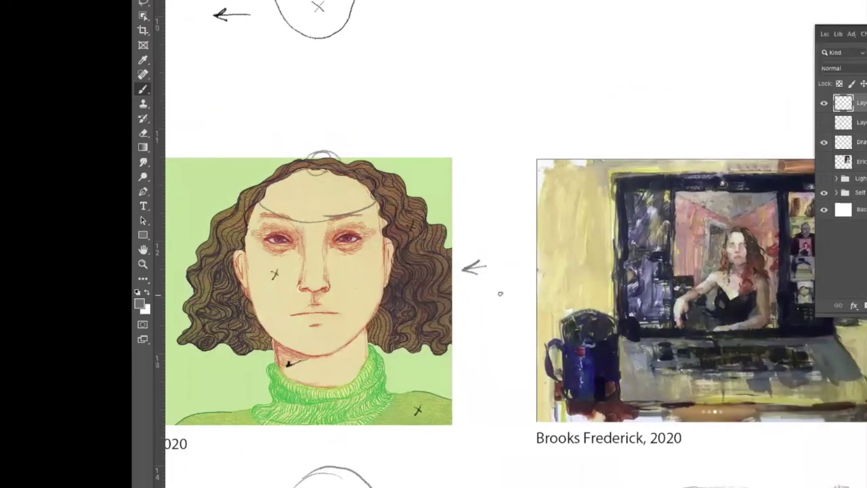
pyautogui.hscroll(-9, 430, 415)
pyautogui.scroll(-1, 430, 416)
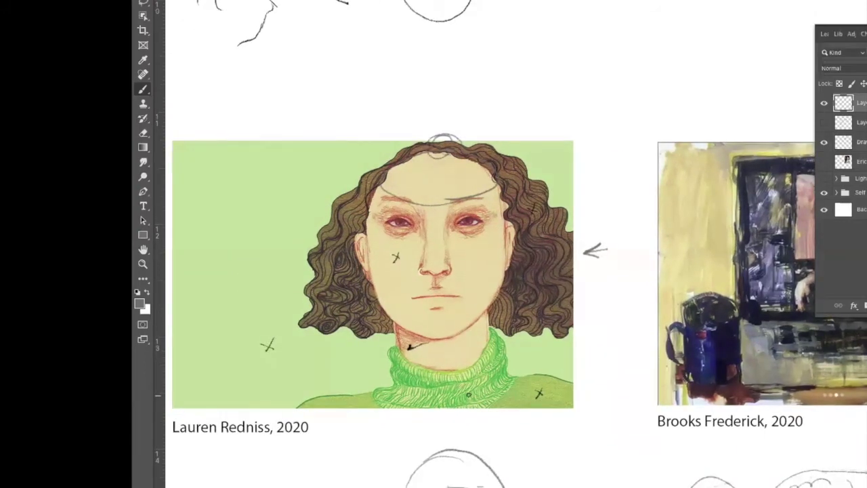
pyautogui.moveTo(669, 449); pyautogui.dragTo(452, 228)
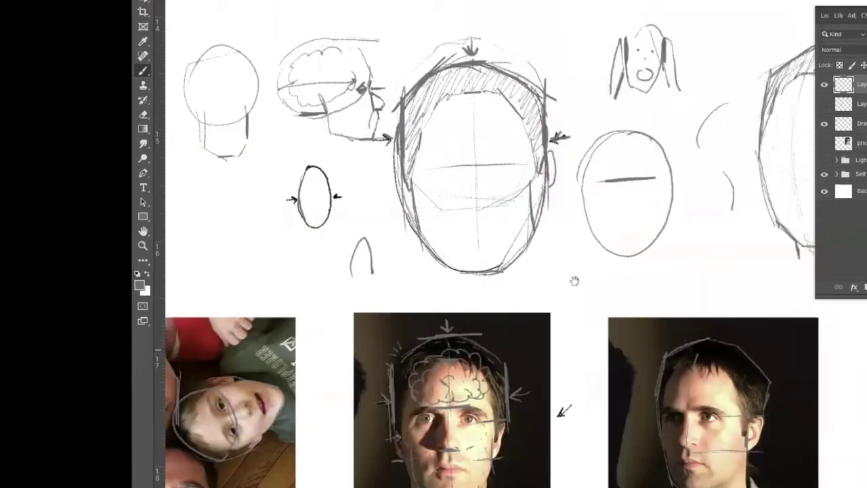
pyautogui.scroll(-3, 541, 284)
pyautogui.scroll(2, 515, 285)
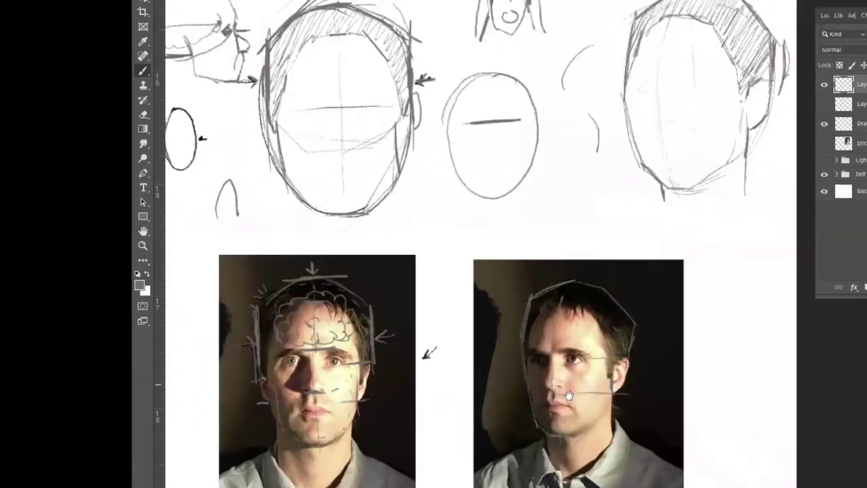
# Mark the nose base and brow levels with short strokes on the three-quarter head's curved midline.
pyautogui.scroll(1, 509, 282)
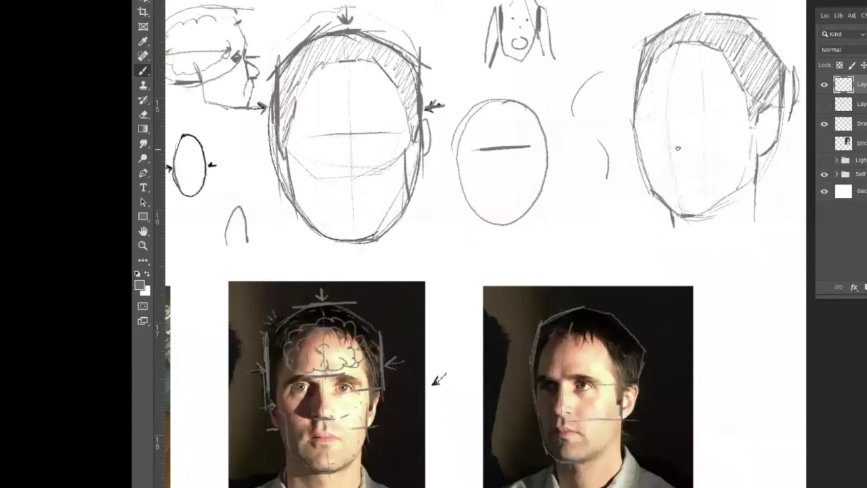
pyautogui.moveTo(661, 148); pyautogui.dragTo(681, 149)
pyautogui.moveTo(660, 93); pyautogui.dragTo(675, 93)
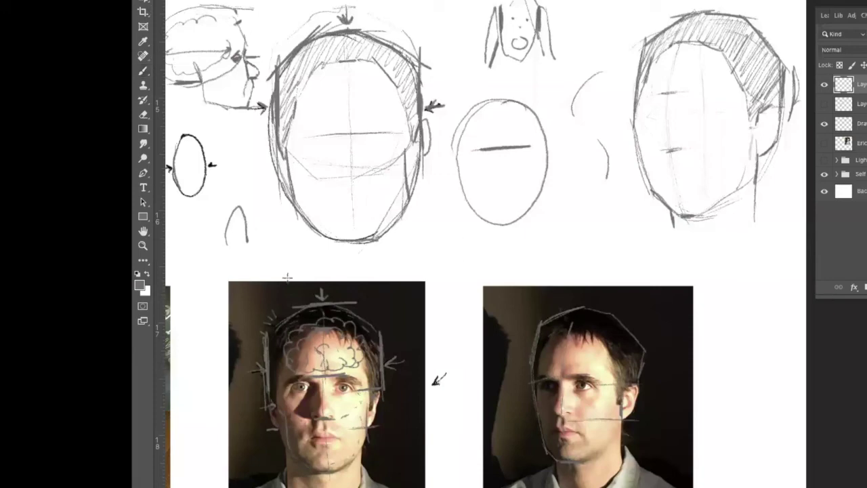
# Compare the chin-to-nose distance with the upper facial sections using marquee selections on the front portrait and front head sketch.
pyautogui.moveTo(321, 418); pyautogui.dragTo(347, 471)
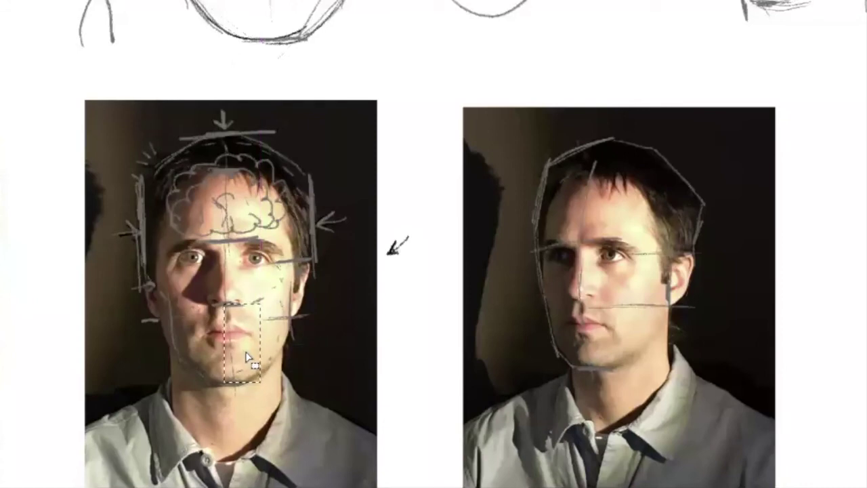
pyautogui.moveTo(242, 351); pyautogui.dragTo(256, 233)
pyautogui.hotkey('ctrl', 'd')
pyautogui.moveTo(222, 303)
pyautogui.mouseDown()
pyautogui.moveTo(254, 381)
pyautogui.moveTo(233, 271)
pyautogui.moveTo(235, 194)
pyautogui.moveTo(242, 199)
pyautogui.mouseUp()
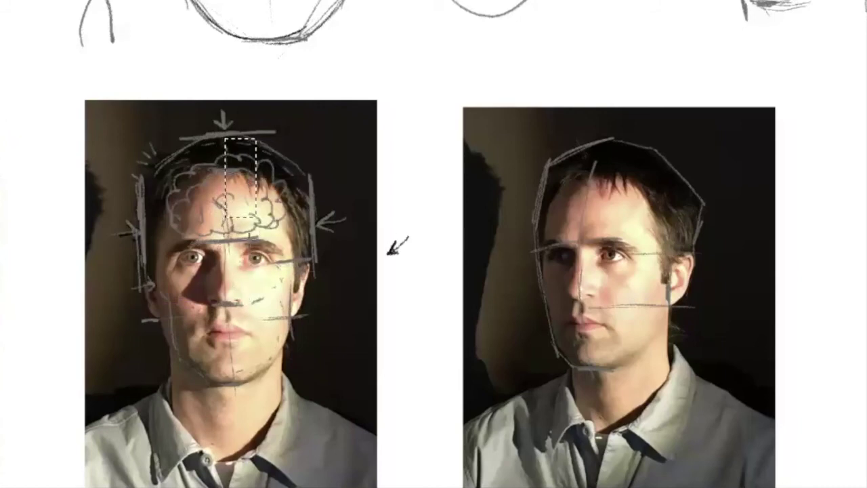
pyautogui.moveTo(236, 269); pyautogui.dragTo(236, 182)
pyautogui.moveTo(346, 96); pyautogui.dragTo(364, 172)
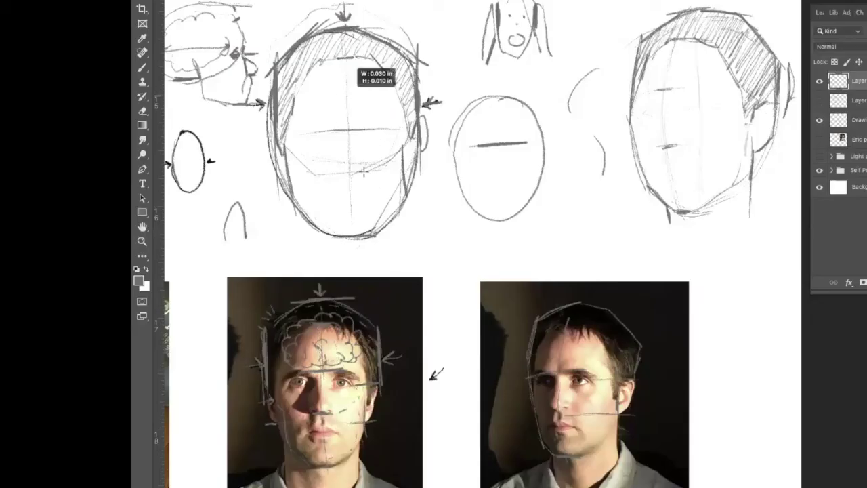
pyautogui.moveTo(348, 97); pyautogui.dragTo(353, 100)
# Mark the brow and nose base levels on the front head's centre line and draw curved brow lines across the sketched heads.
pyautogui.click(141, 68)
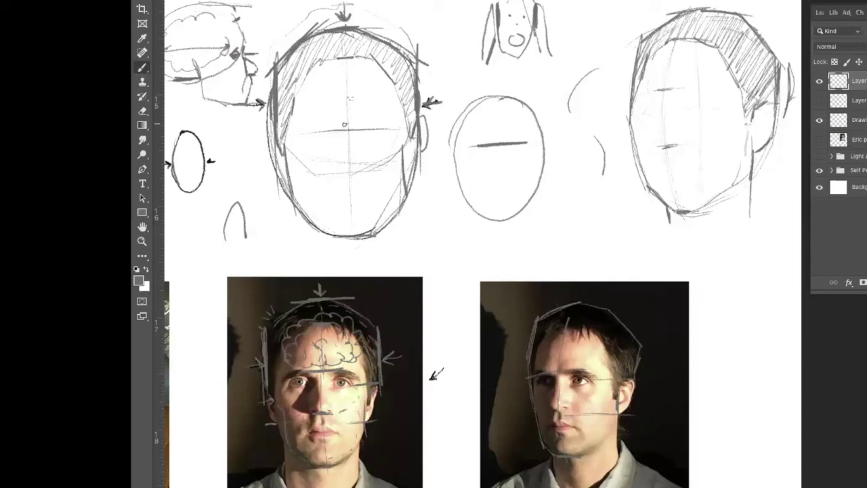
pyautogui.moveTo(336, 102); pyautogui.dragTo(359, 102)
pyautogui.moveTo(343, 174); pyautogui.dragTo(352, 174)
pyautogui.moveTo(353, 108); pyautogui.dragTo(392, 113)
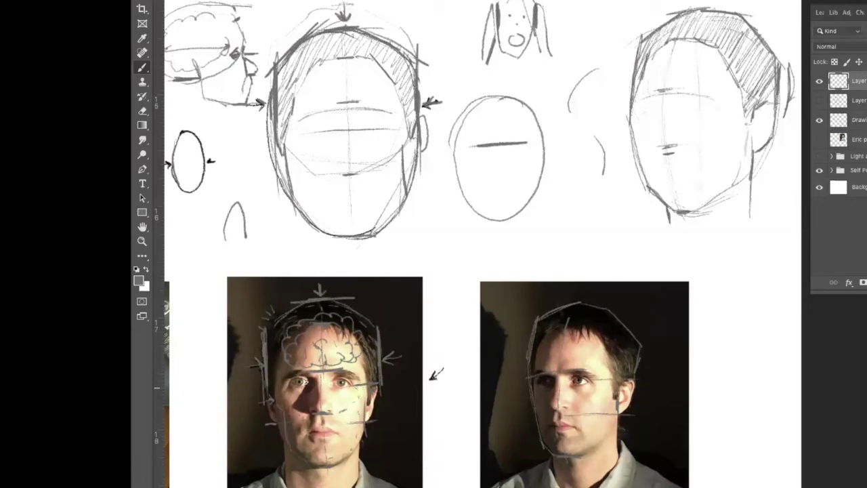
# Add horizontal proportion guides across the front portrait, including lines at the top of the head and the chin.
pyautogui.moveTo(266, 301); pyautogui.dragTo(241, 304)
pyautogui.moveTo(262, 465); pyautogui.dragTo(329, 465)
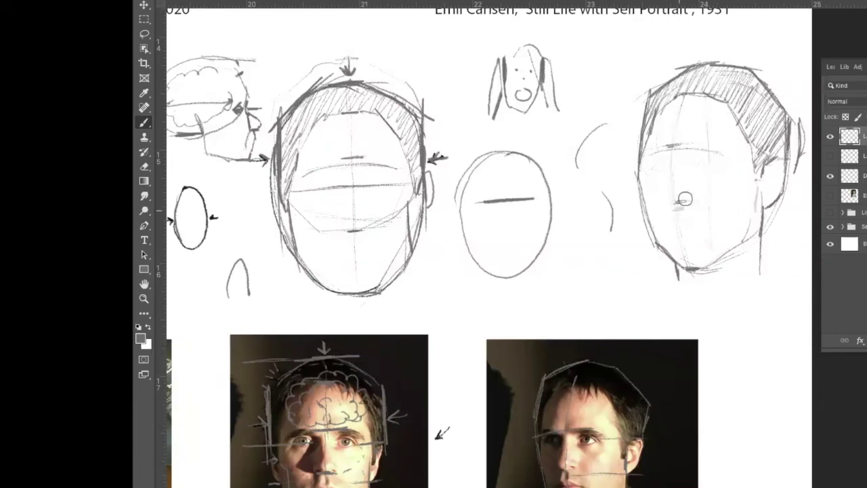
# Sketch the nose bridge, tip and nostril on the three-quarter head with a smaller brush and lighten them to a faint guide.
pyautogui.press('[')
pyautogui.press('[')
pyautogui.press('[')
pyautogui.moveTo(667, 155)
pyautogui.mouseDown()
pyautogui.moveTo(642, 207)
pyautogui.moveTo(677, 209)
pyautogui.moveTo(680, 196)
pyautogui.moveTo(678, 211)
pyautogui.moveTo(646, 207)
pyautogui.mouseUp()
pyautogui.moveTo(658, 169)
pyautogui.mouseDown()
pyautogui.moveTo(665, 147)
pyautogui.moveTo(645, 208)
pyautogui.mouseUp()
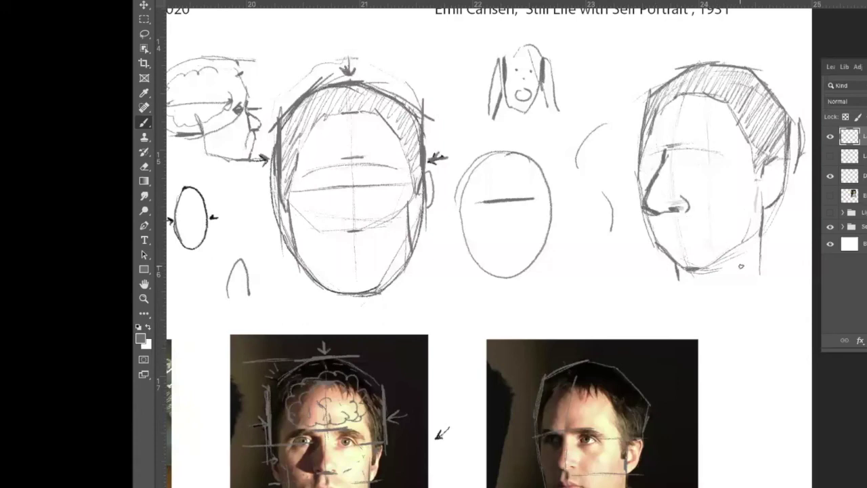
pyautogui.moveTo(657, 178)
pyautogui.mouseDown()
pyautogui.moveTo(649, 210)
pyautogui.moveTo(665, 150)
pyautogui.mouseUp()
pyautogui.moveTo(660, 197)
pyautogui.mouseDown()
pyautogui.moveTo(660, 206)
pyautogui.moveTo(687, 192)
pyautogui.moveTo(685, 206)
pyautogui.moveTo(648, 197)
pyautogui.mouseUp()
pyautogui.hotkey('ctrl', 'z')
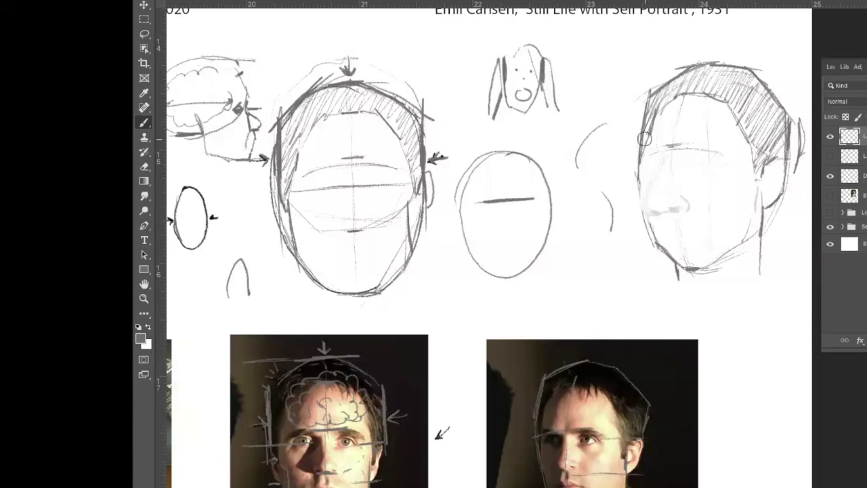
# Darken the nose base mark on the three-quarter head and draw a light eye line across the face.
pyautogui.moveTo(680, 209); pyautogui.dragTo(671, 211)
pyautogui.moveTo(717, 164); pyautogui.dragTo(655, 166)
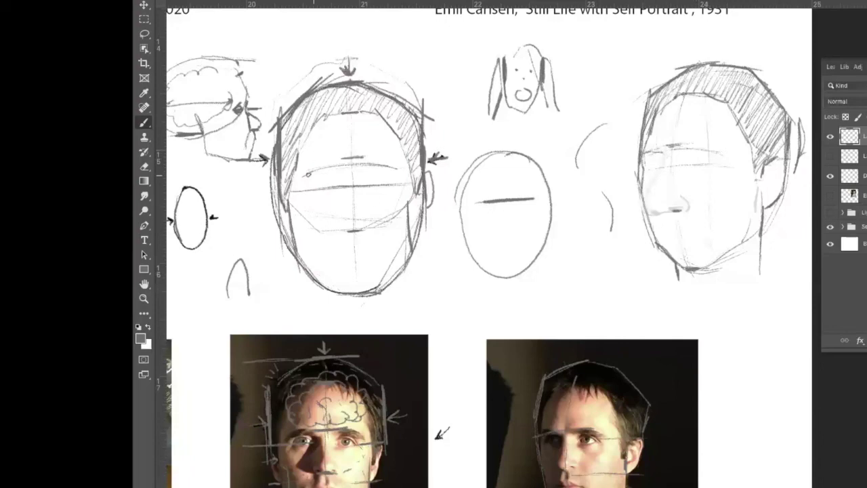
# Mark both eyebrows and both eyes on the front head along its brow and eye lines.
pyautogui.moveTo(321, 169)
pyautogui.mouseDown()
pyautogui.moveTo(302, 174)
pyautogui.moveTo(322, 171)
pyautogui.mouseUp()
pyautogui.moveTo(377, 164); pyautogui.dragTo(390, 167)
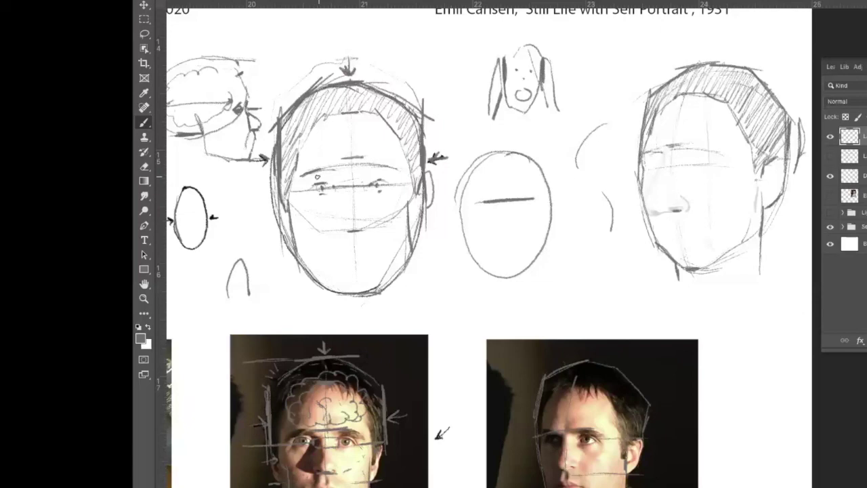
pyautogui.moveTo(324, 182)
pyautogui.mouseDown()
pyautogui.moveTo(315, 182)
pyautogui.moveTo(324, 180)
pyautogui.mouseUp()
pyautogui.moveTo(380, 169); pyautogui.dragTo(386, 168)
# Darken the nose base on both large heads and mark the mouth levels beneath the front head's nose.
pyautogui.moveTo(357, 230); pyautogui.dragTo(341, 230)
pyautogui.moveTo(349, 242); pyautogui.dragTo(359, 242)
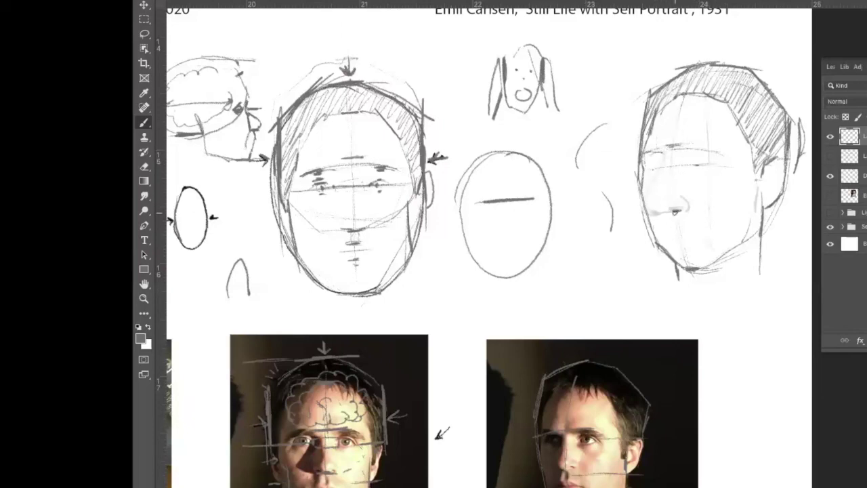
pyautogui.moveTo(674, 211)
pyautogui.mouseDown()
pyautogui.moveTo(664, 208)
pyautogui.moveTo(679, 210)
pyautogui.mouseUp()
# Sketch a simple oval face among the smaller head studies, with curved brows, eyes, a nose and a tilted mouth.
pyautogui.moveTo(492, 264)
pyautogui.mouseDown()
pyautogui.moveTo(526, 287)
pyautogui.moveTo(792, 314)
pyautogui.mouseUp()
pyautogui.moveTo(290, 172)
pyautogui.mouseDown()
pyautogui.moveTo(242, 191)
pyautogui.moveTo(239, 287)
pyautogui.moveTo(262, 322)
pyautogui.moveTo(316, 318)
pyautogui.moveTo(335, 188)
pyautogui.moveTo(354, 212)
pyautogui.moveTo(354, 287)
pyautogui.moveTo(324, 333)
pyautogui.mouseUp()
pyautogui.moveTo(249, 246)
pyautogui.mouseDown()
pyautogui.moveTo(283, 229)
pyautogui.moveTo(289, 241)
pyautogui.mouseUp()
pyautogui.moveTo(265, 232)
pyautogui.mouseDown()
pyautogui.moveTo(266, 241)
pyautogui.moveTo(270, 232)
pyautogui.mouseUp()
pyautogui.moveTo(343, 231)
pyautogui.mouseDown()
pyautogui.moveTo(309, 235)
pyautogui.moveTo(337, 229)
pyautogui.mouseUp()
pyautogui.moveTo(321, 229); pyautogui.dragTo(331, 230)
pyautogui.moveTo(286, 275)
pyautogui.mouseDown()
pyautogui.moveTo(315, 273)
pyautogui.moveTo(327, 296)
pyautogui.moveTo(280, 304)
pyautogui.mouseUp()
pyautogui.moveTo(328, 298); pyautogui.dragTo(281, 305)
pyautogui.moveTo(329, 294); pyautogui.dragTo(331, 299)
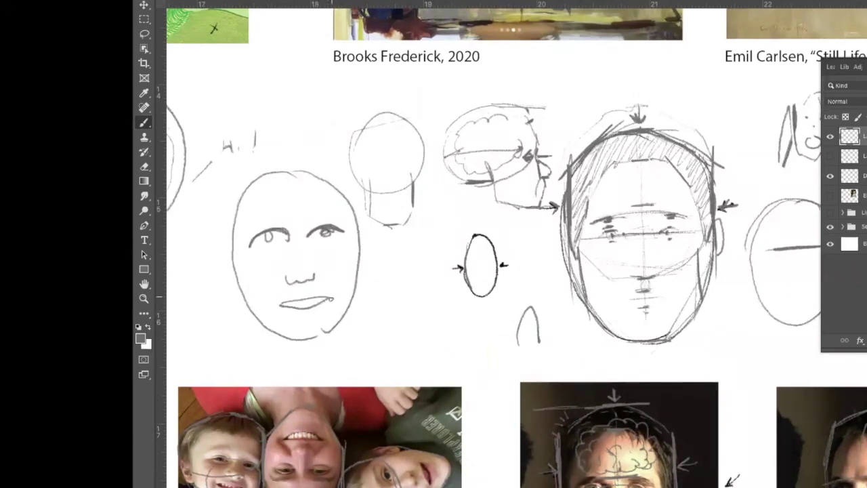
pyautogui.moveTo(273, 300)
pyautogui.mouseDown()
pyautogui.moveTo(272, 310)
pyautogui.moveTo(319, 299)
pyautogui.moveTo(304, 324)
pyautogui.moveTo(311, 338)
pyautogui.mouseUp()
# Mark the mouth levels beneath the nose base on the three-quarter head, adjusting the brush size.
pyautogui.moveTo(744, 485)
pyautogui.mouseDown()
pyautogui.moveTo(666, 406)
pyautogui.moveTo(570, 380)
pyautogui.moveTo(488, 385)
pyautogui.mouseUp()
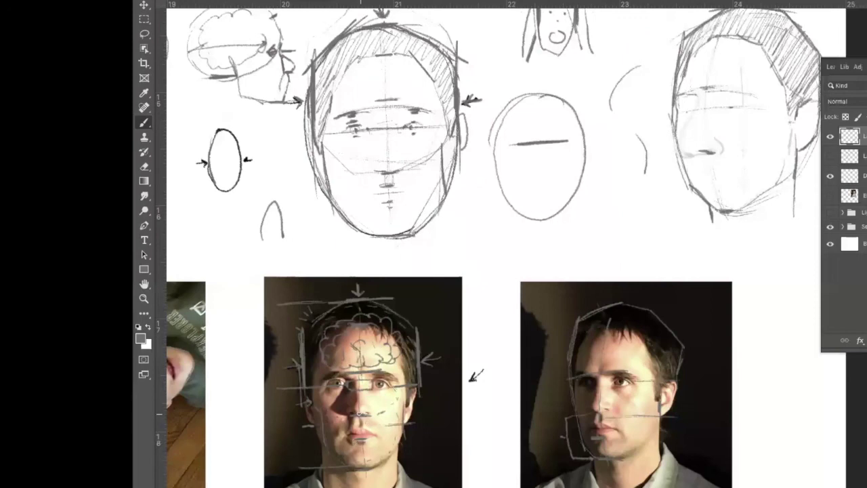
pyautogui.moveTo(557, 310); pyautogui.dragTo(543, 335)
pyautogui.hscroll(4, 698, 268)
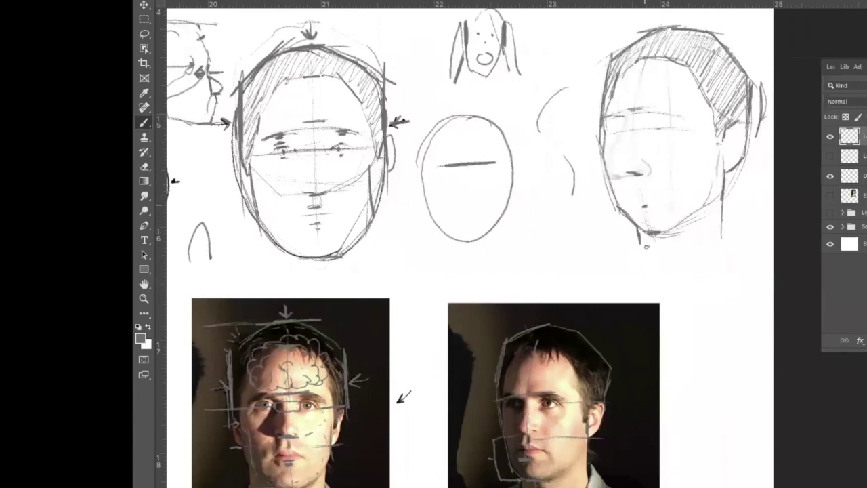
pyautogui.moveTo(638, 197); pyautogui.dragTo(640, 187)
pyautogui.press(']')
pyautogui.press(']')
pyautogui.press(']')
pyautogui.press('[')
pyautogui.press('[')
pyautogui.press('[')
pyautogui.moveTo(736, 302); pyautogui.dragTo(674, 289)
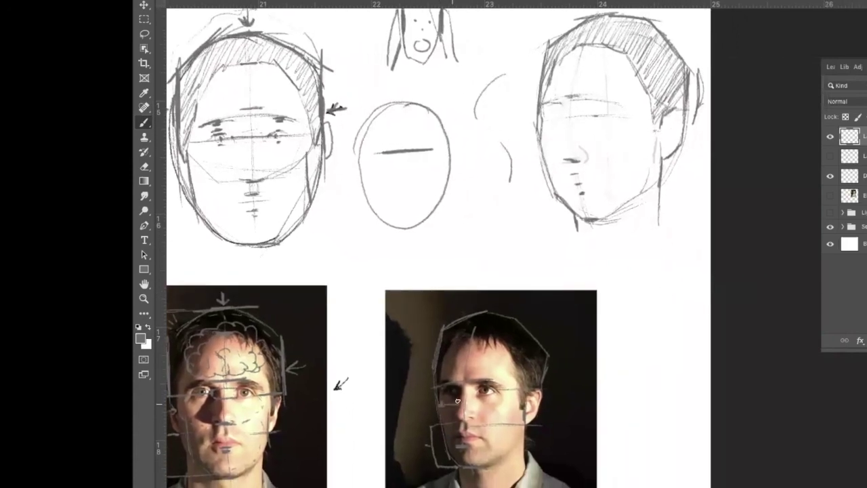
# Sketch the far eye socket and cheek edge, nose bridge and nose tip on the three-quarter head with a smaller brush.
pyautogui.moveTo(541, 136); pyautogui.dragTo(561, 134)
pyautogui.moveTo(551, 123); pyautogui.dragTo(548, 158)
pyautogui.moveTo(560, 128)
pyautogui.mouseDown()
pyautogui.moveTo(553, 151)
pyautogui.moveTo(550, 130)
pyautogui.moveTo(553, 152)
pyautogui.moveTo(563, 134)
pyautogui.moveTo(556, 126)
pyautogui.moveTo(553, 152)
pyautogui.moveTo(533, 134)
pyautogui.mouseUp()
pyautogui.press('[')
pyautogui.press('[')
pyautogui.press('[')
pyautogui.moveTo(570, 109); pyautogui.dragTo(570, 111)
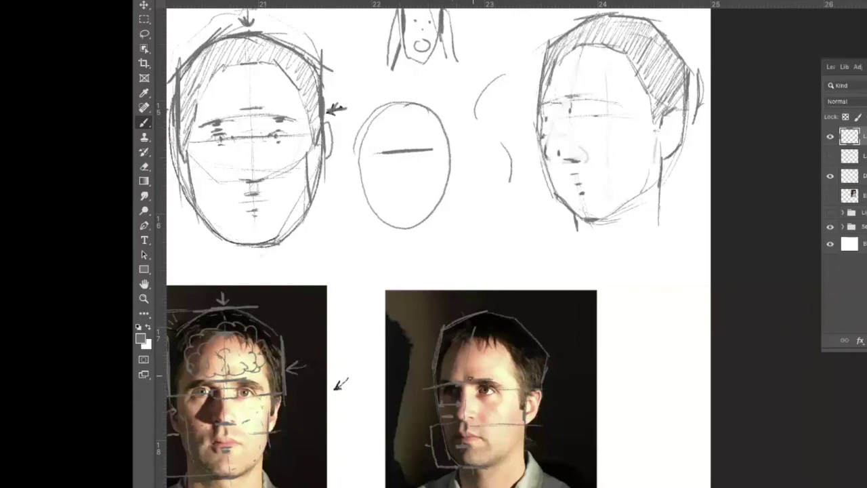
# Extend the brow line across the three-quarter photo and sketch the brow, near eye, nose underside and lips on the three-quarter head.
pyautogui.moveTo(544, 373); pyautogui.dragTo(485, 376)
pyautogui.moveTo(560, 100)
pyautogui.mouseDown()
pyautogui.moveTo(590, 106)
pyautogui.moveTo(580, 109)
pyautogui.moveTo(591, 99)
pyautogui.moveTo(624, 102)
pyautogui.moveTo(596, 117)
pyautogui.mouseUp()
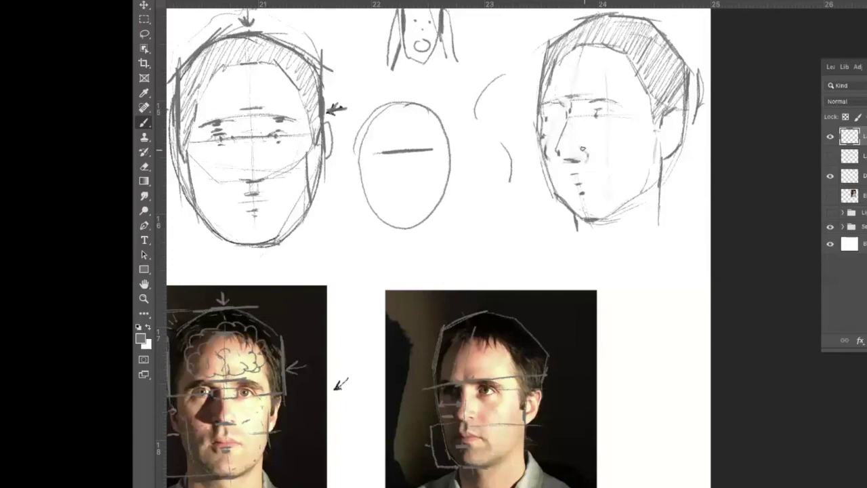
pyautogui.moveTo(580, 158); pyautogui.dragTo(566, 161)
pyautogui.moveTo(578, 178)
pyautogui.mouseDown()
pyautogui.moveTo(596, 176)
pyautogui.moveTo(565, 176)
pyautogui.mouseUp()
# Draw a short centre mark above the three-quarter photo's head with an arrow pointing outward on each side.
pyautogui.moveTo(472, 271)
pyautogui.mouseDown()
pyautogui.moveTo(475, 302)
pyautogui.moveTo(439, 305)
pyautogui.mouseUp()
pyautogui.moveTo(450, 297)
pyautogui.mouseDown()
pyautogui.moveTo(449, 310)
pyautogui.moveTo(540, 302)
pyautogui.mouseUp()
pyautogui.moveTo(529, 295); pyautogui.dragTo(526, 309)
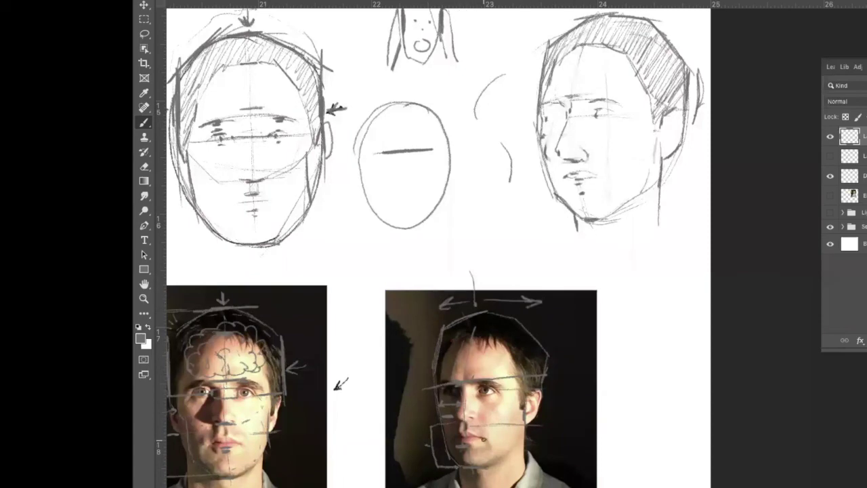
# Outline the upper and lower lips on the three-quarter reference photo.
pyautogui.hotkey('ctrl', '+')
pyautogui.hotkey('ctrl', '+')
pyautogui.hotkey('ctrl', '+')
pyautogui.moveTo(529, 350)
pyautogui.mouseDown()
pyautogui.moveTo(519, 329)
pyautogui.moveTo(560, 21)
pyautogui.mouseUp()
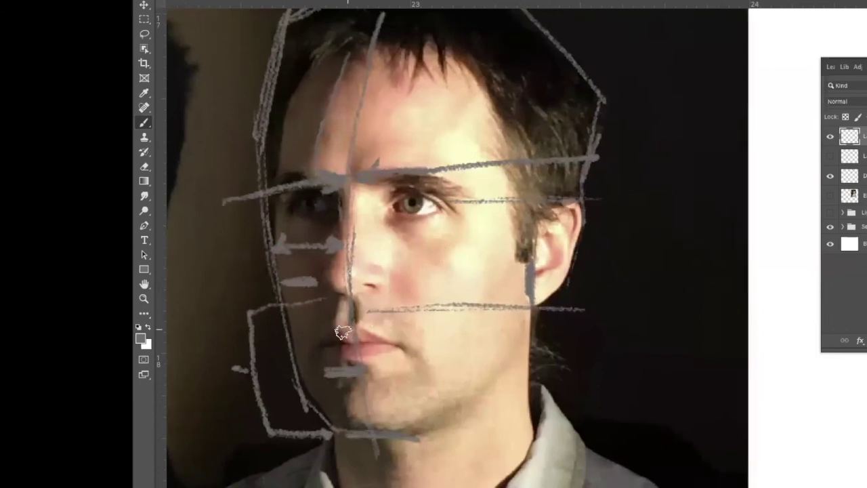
pyautogui.moveTo(330, 328)
pyautogui.mouseDown()
pyautogui.moveTo(315, 350)
pyautogui.moveTo(340, 342)
pyautogui.moveTo(318, 352)
pyautogui.moveTo(348, 357)
pyautogui.moveTo(345, 329)
pyautogui.moveTo(347, 378)
pyautogui.moveTo(353, 324)
pyautogui.moveTo(395, 344)
pyautogui.mouseUp()
pyautogui.moveTo(345, 359); pyautogui.dragTo(393, 345)
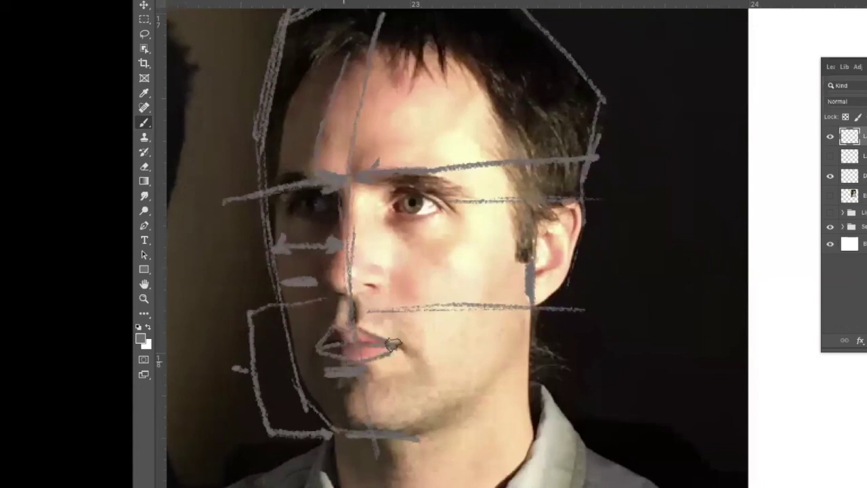
# Outline the lips on the front-view reference photo.
pyautogui.moveTo(267, 445); pyautogui.dragTo(734, 414)
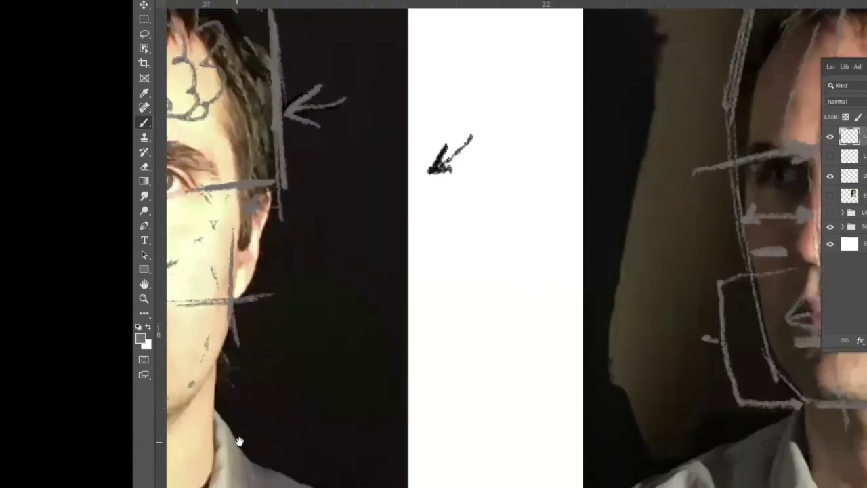
pyautogui.moveTo(239, 442); pyautogui.dragTo(486, 448)
pyautogui.moveTo(326, 320)
pyautogui.mouseDown()
pyautogui.moveTo(361, 316)
pyautogui.moveTo(308, 337)
pyautogui.mouseUp()
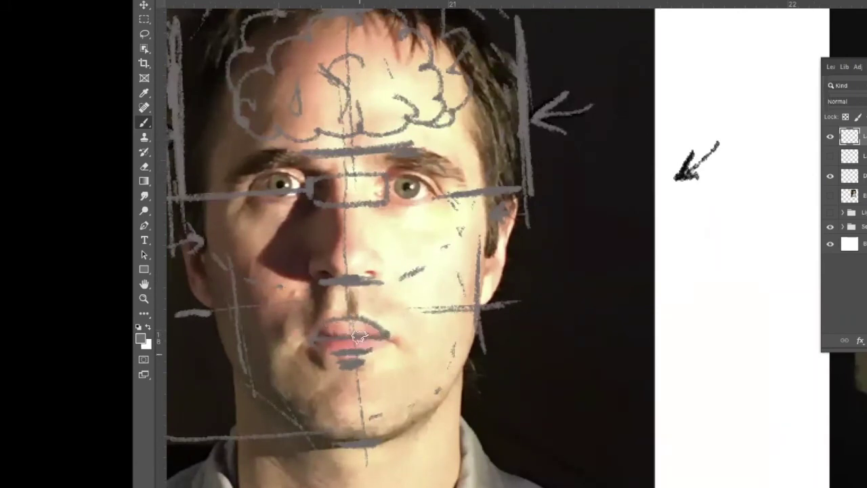
# Compare the facial proportion guides on the front and three-quarter photos with the head sketches above them.
pyautogui.moveTo(692, 411); pyautogui.dragTo(185, 487)
pyautogui.moveTo(649, 242); pyautogui.dragTo(455, 447)
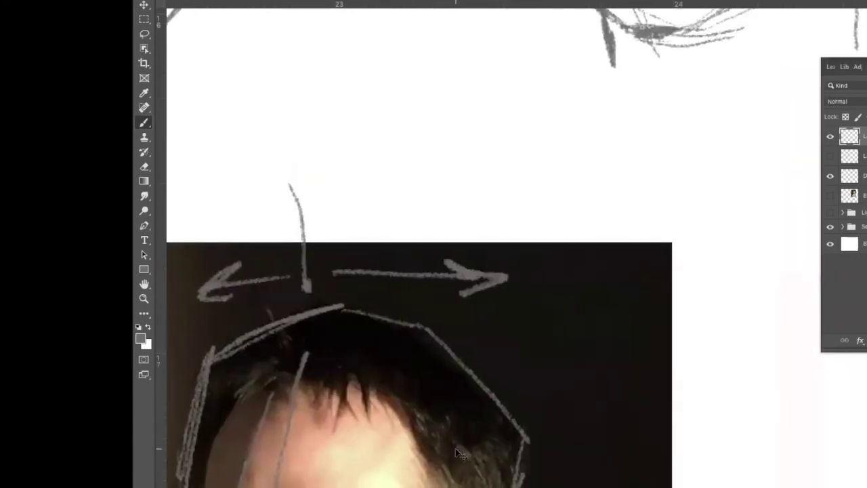
pyautogui.hotkey('ctrl', '-')
pyautogui.hotkey('ctrl', '-')
pyautogui.hotkey('ctrl', '-')
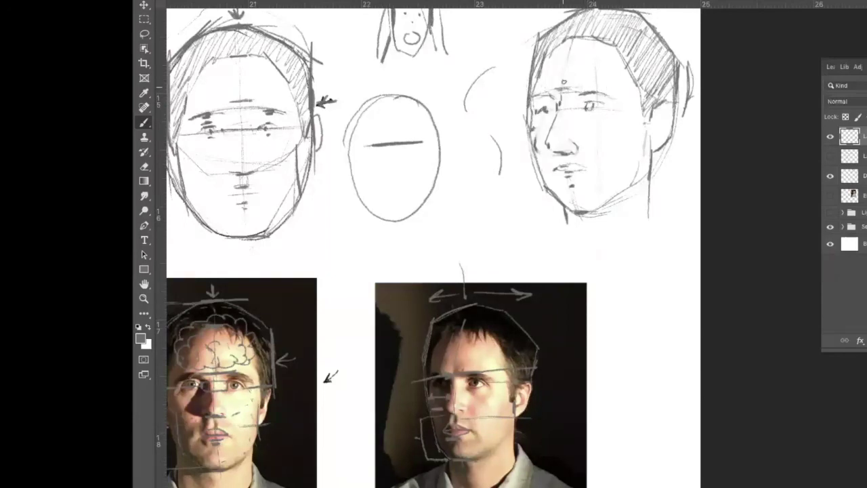
pyautogui.moveTo(296, 444); pyautogui.dragTo(404, 390)
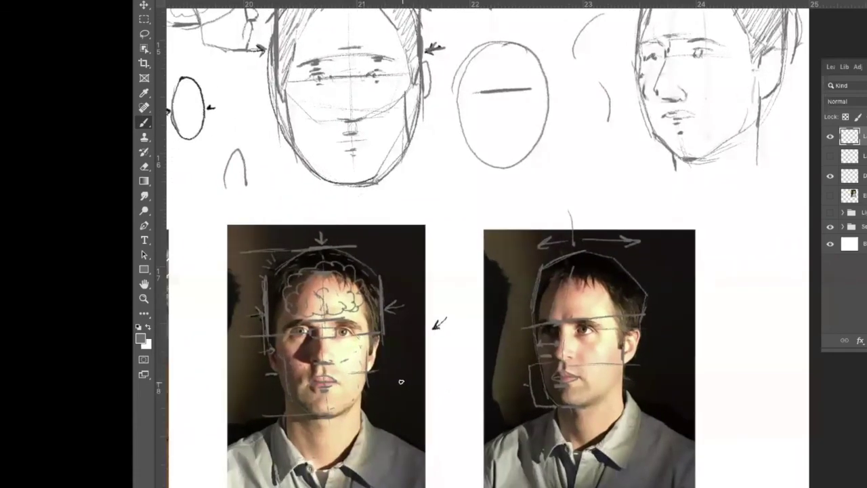
pyautogui.press('super+plus')
pyautogui.press('super+plus')
pyautogui.moveTo(382, 472)
pyautogui.mouseDown()
pyautogui.moveTo(533, 422)
pyautogui.moveTo(574, 397)
pyautogui.mouseUp()
pyautogui.moveTo(339, 466); pyautogui.dragTo(517, 439)
pyautogui.press('super+minus')
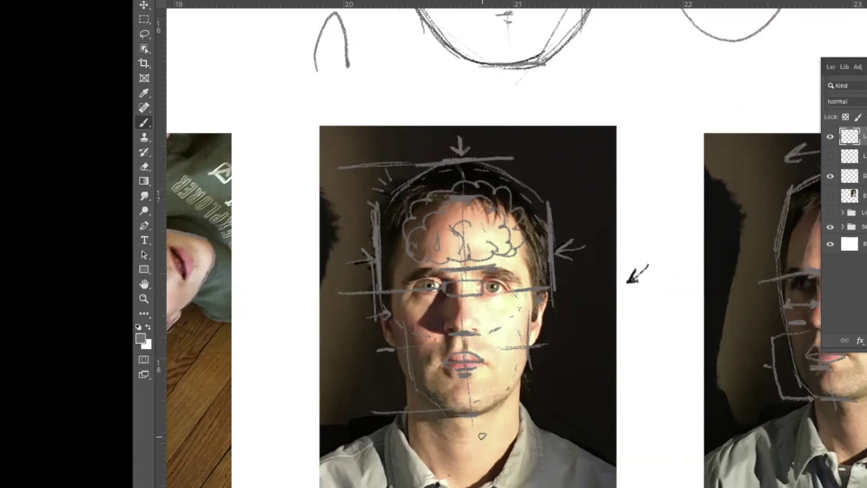
pyautogui.hscroll(4, 644, 457)
pyautogui.scroll(1, 644, 457)
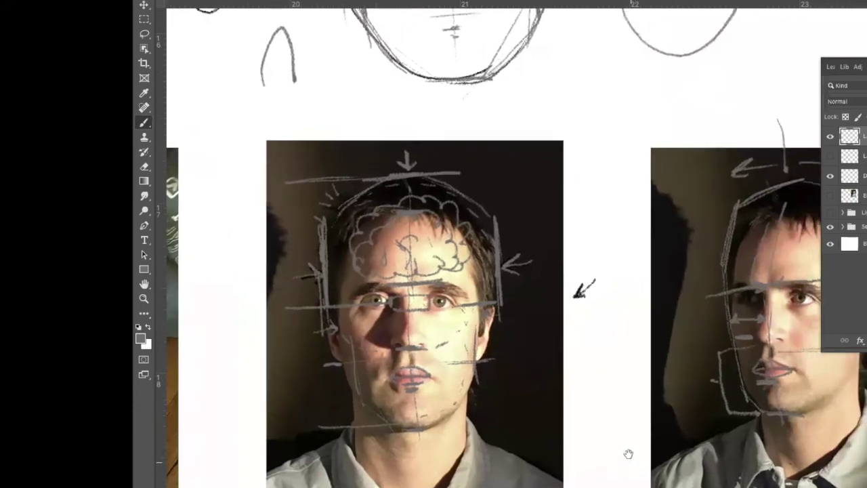
pyautogui.hotkey('ctrl', '-')
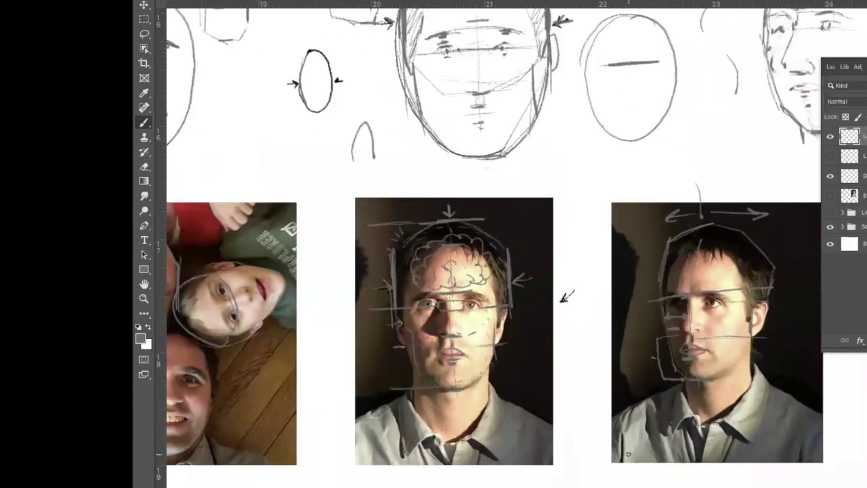
pyautogui.moveTo(570, 380); pyautogui.dragTo(525, 414)
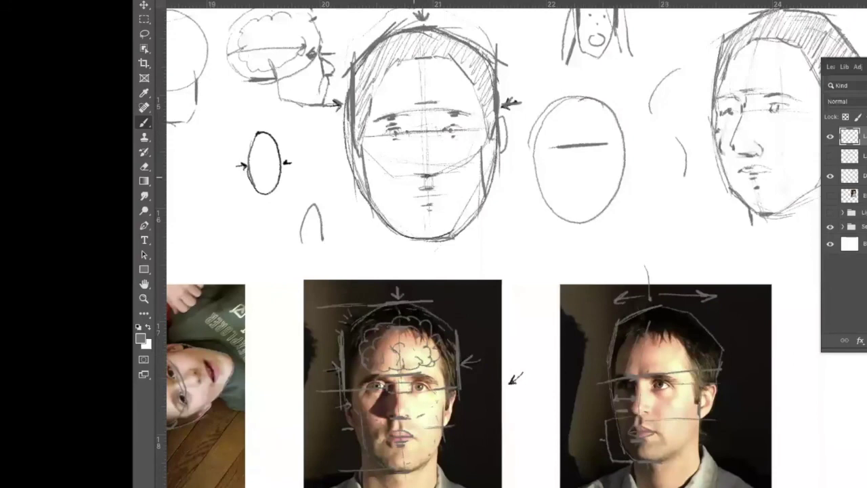
# Refine the far eye and its socket on the three-quarter head.
pyautogui.moveTo(691, 280); pyautogui.dragTo(593, 286)
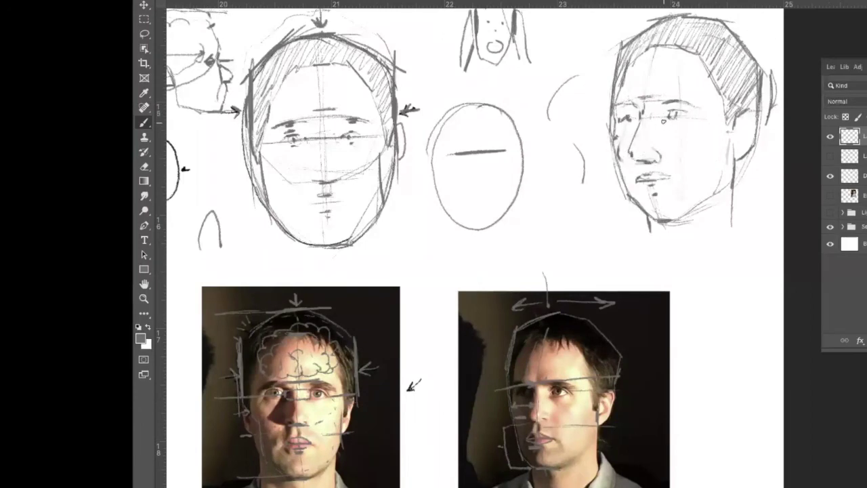
pyautogui.moveTo(626, 118)
pyautogui.mouseDown()
pyautogui.moveTo(636, 118)
pyautogui.moveTo(620, 106)
pyautogui.moveTo(637, 106)
pyautogui.moveTo(615, 110)
pyautogui.mouseUp()
pyautogui.moveTo(669, 261); pyautogui.dragTo(684, 287)
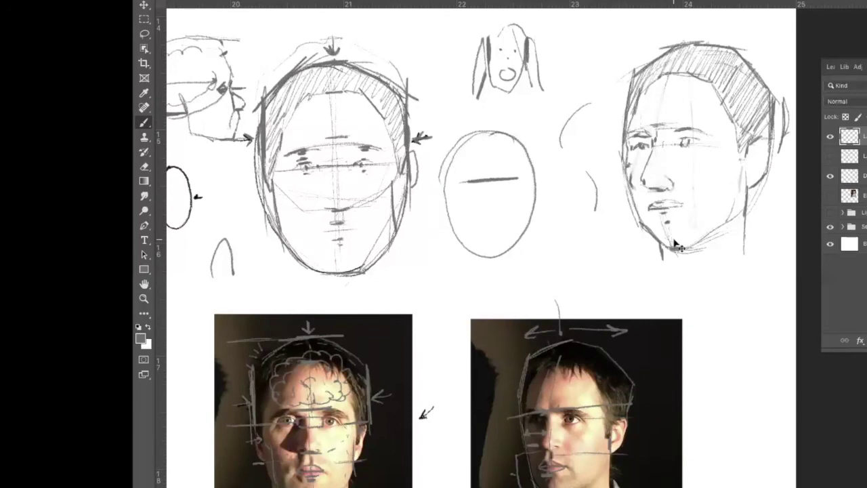
# Show the hidden layer of handwritten notes and review the thumbnail compositions and the topic list beside the artworks.
pyautogui.scroll(-4, 674, 239)
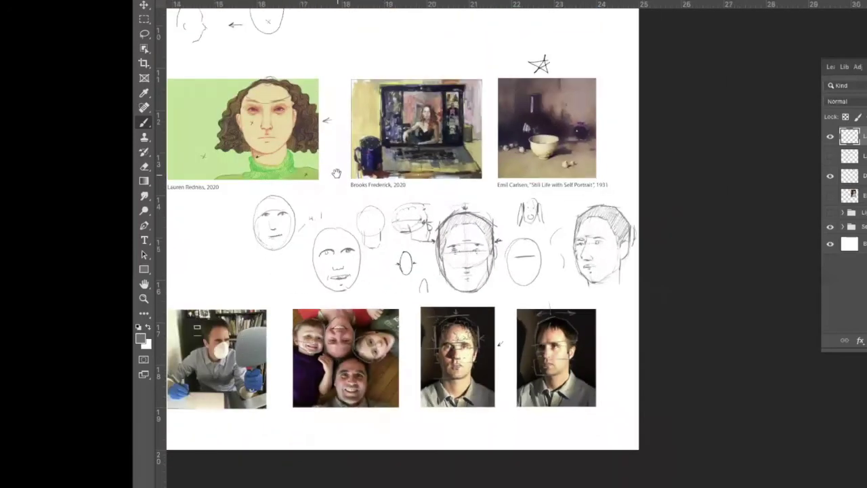
pyautogui.moveTo(337, 174); pyautogui.dragTo(689, 373)
pyautogui.click(830, 156)
pyautogui.moveTo(413, 383)
pyautogui.mouseDown()
pyautogui.moveTo(469, 413)
pyautogui.moveTo(457, 411)
pyautogui.mouseUp()
pyautogui.press('super+minus')
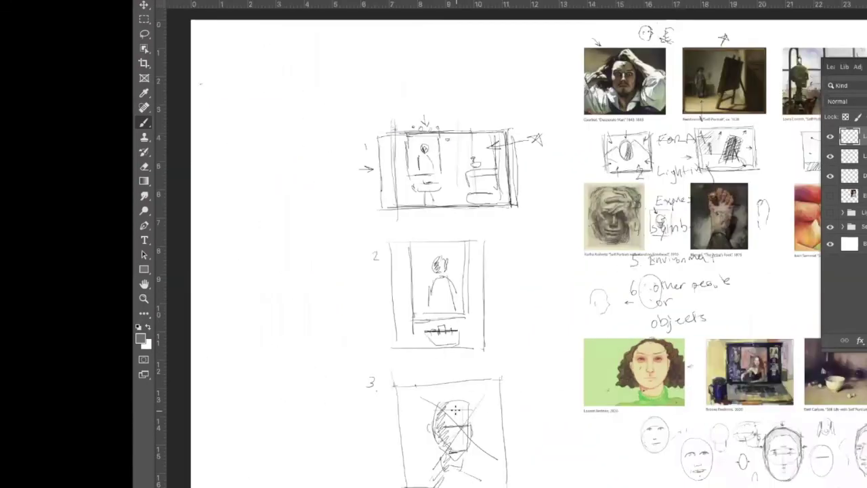
pyautogui.click(144, 5)
pyautogui.click(465, 296)
pyautogui.click(144, 285)
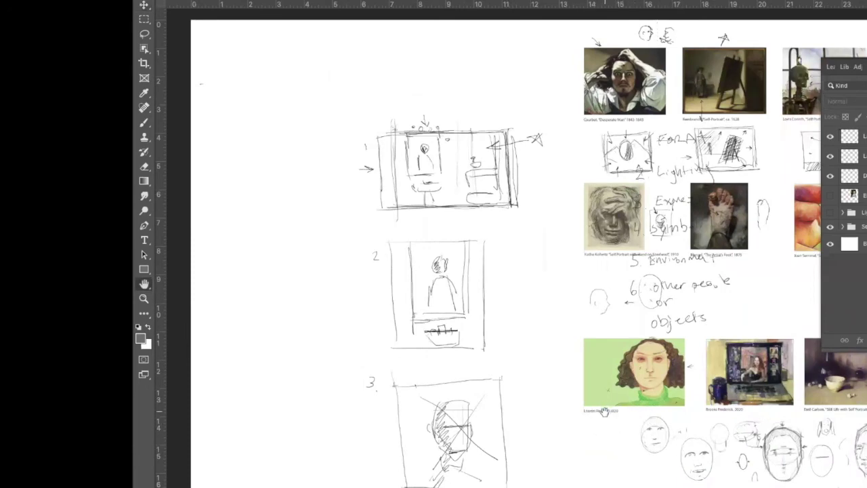
pyautogui.scroll(5, 605, 415)
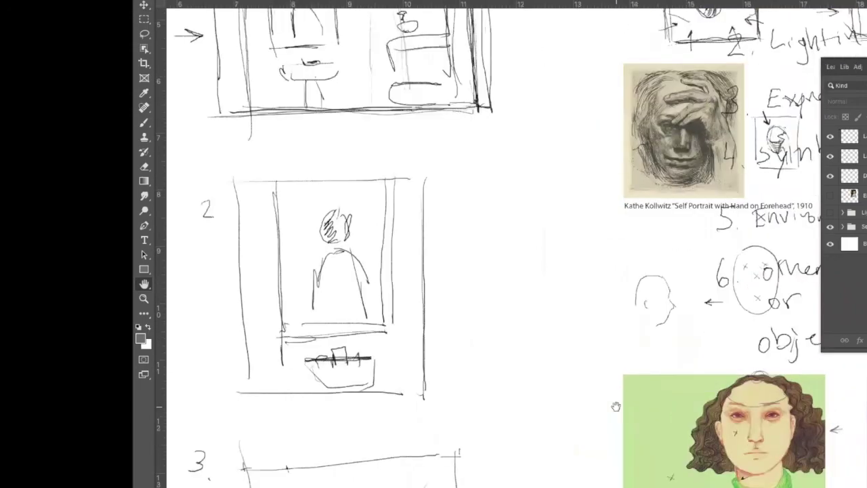
pyautogui.scroll(-4, 532, 369)
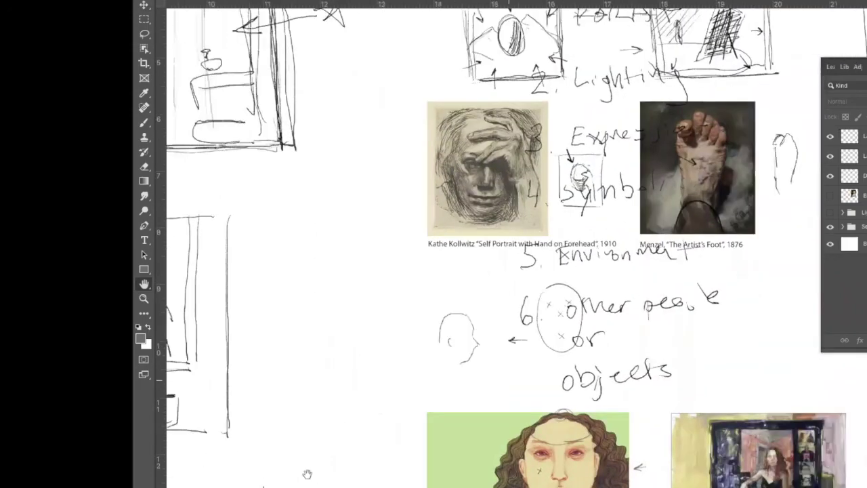